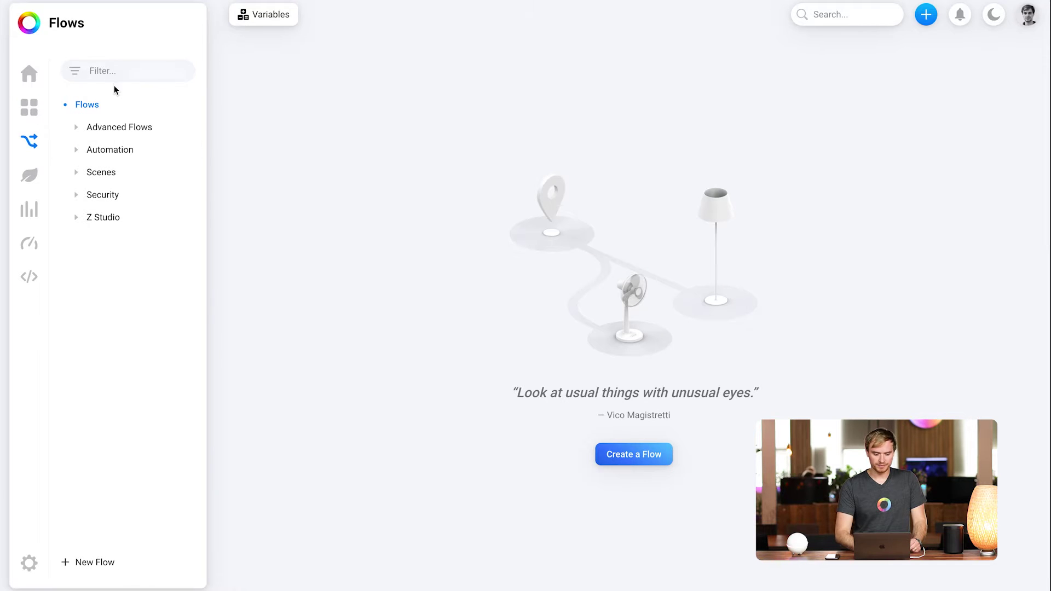
- Open the Lighting flow in the Advanced Flows folder and start a test from the Hallway zone-active trigger
click(129, 129)
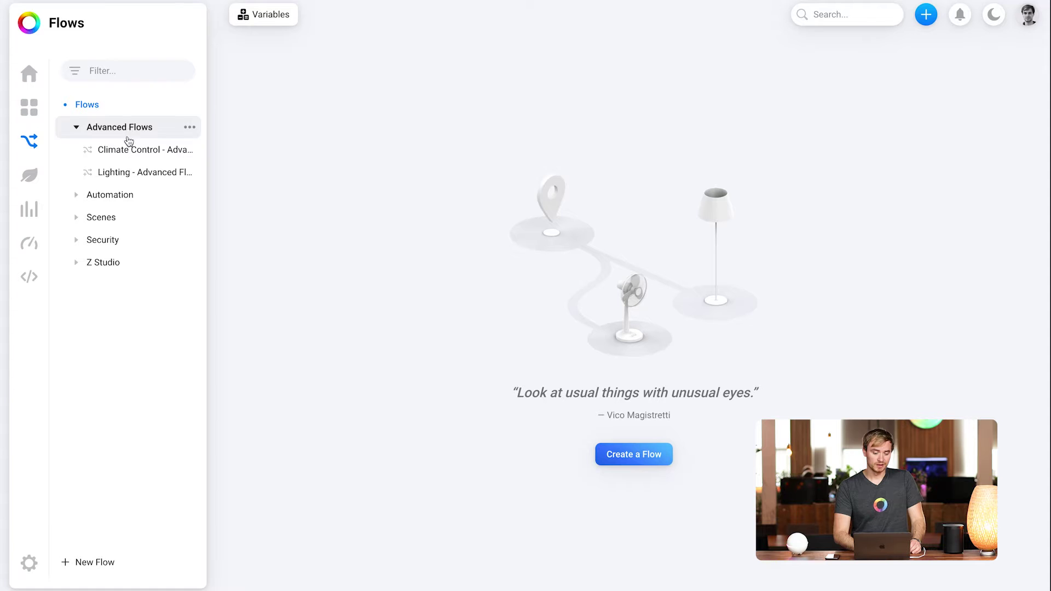
click(160, 174)
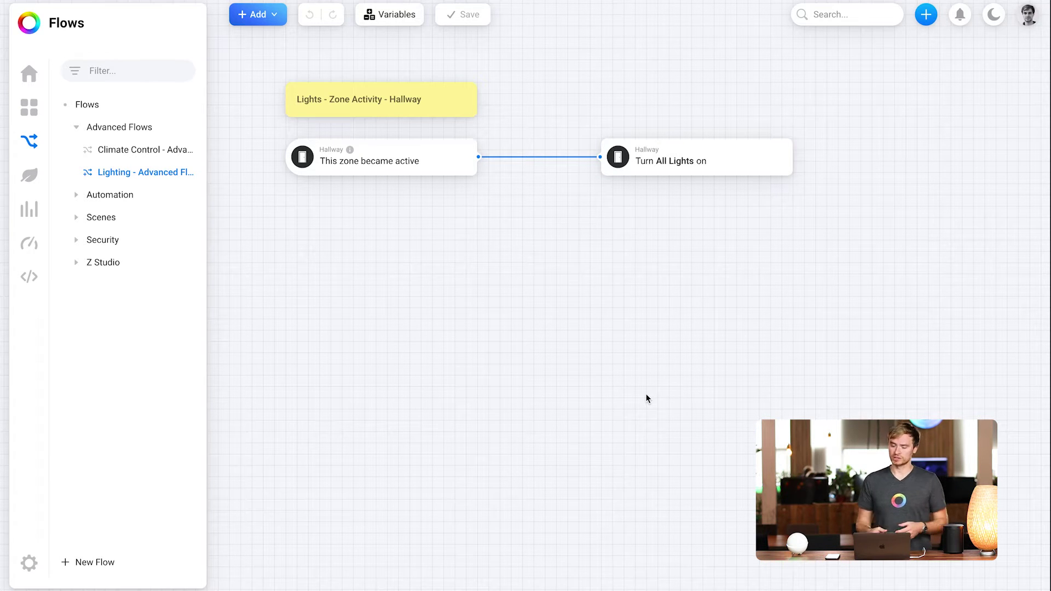
click(303, 157)
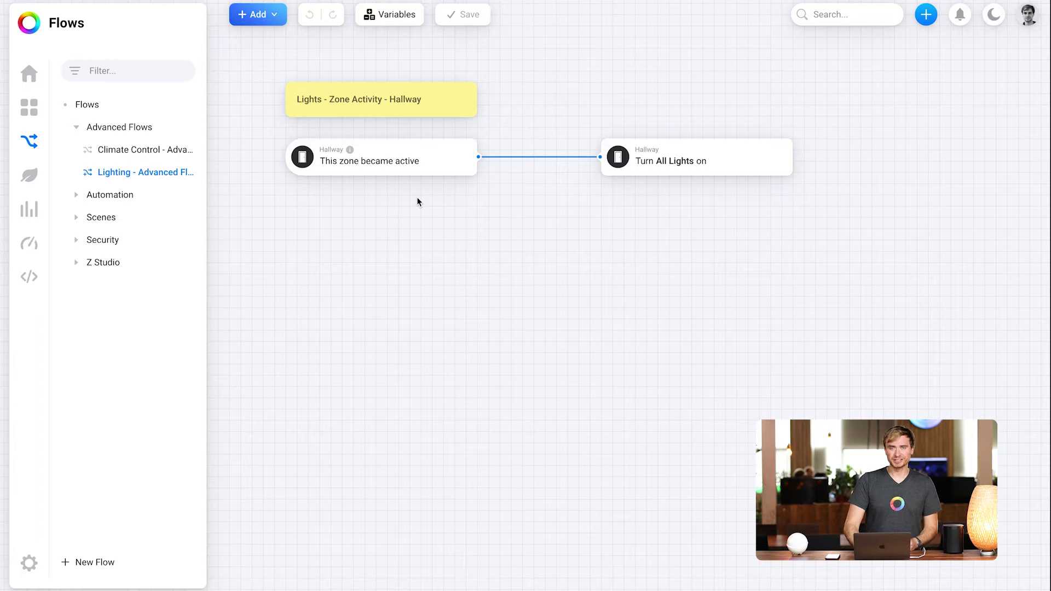
- Copy the connected Hallway zone-active and lights-on cards and place the copy directly beneath the originals
drag(400, 202, 726, 144)
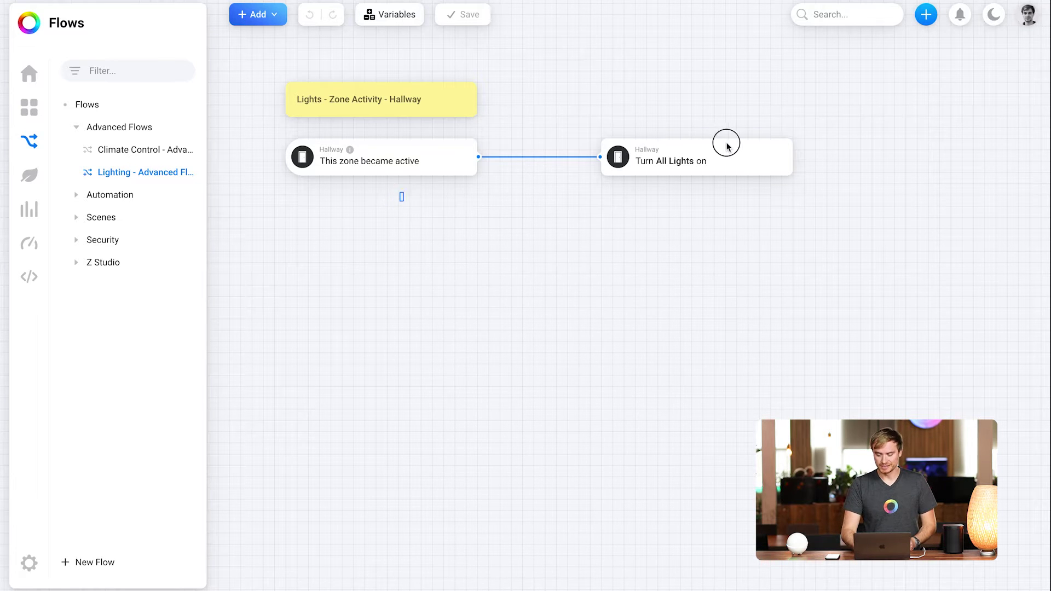
click(337, 203)
key(ctrl+v)
drag(473, 234, 428, 231)
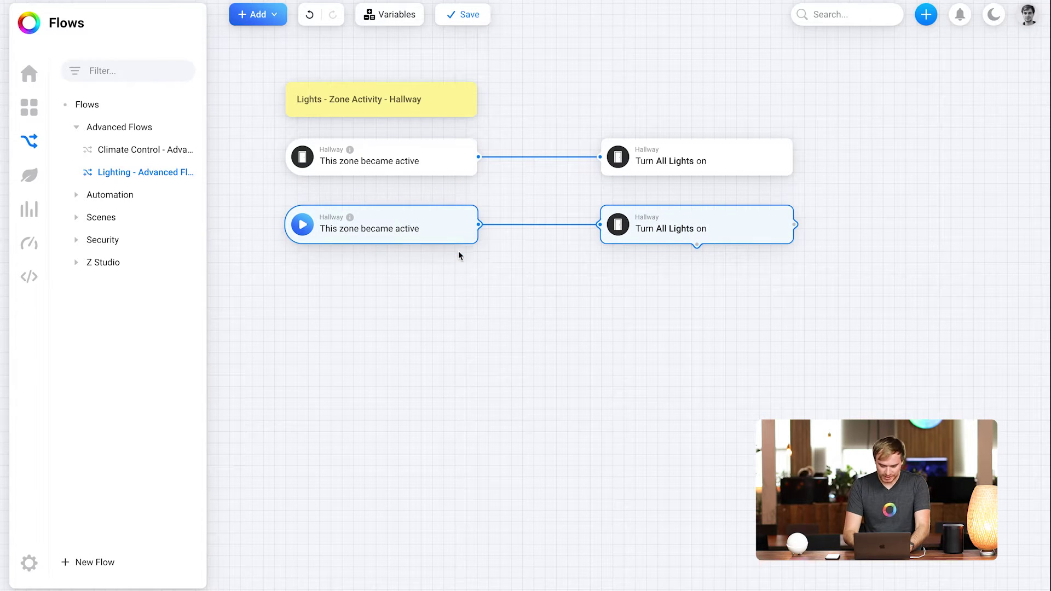
- Replace the copied trigger with the Hallway card "This zone is inactive for" and set the duration to 5 minutes
right_click(429, 219)
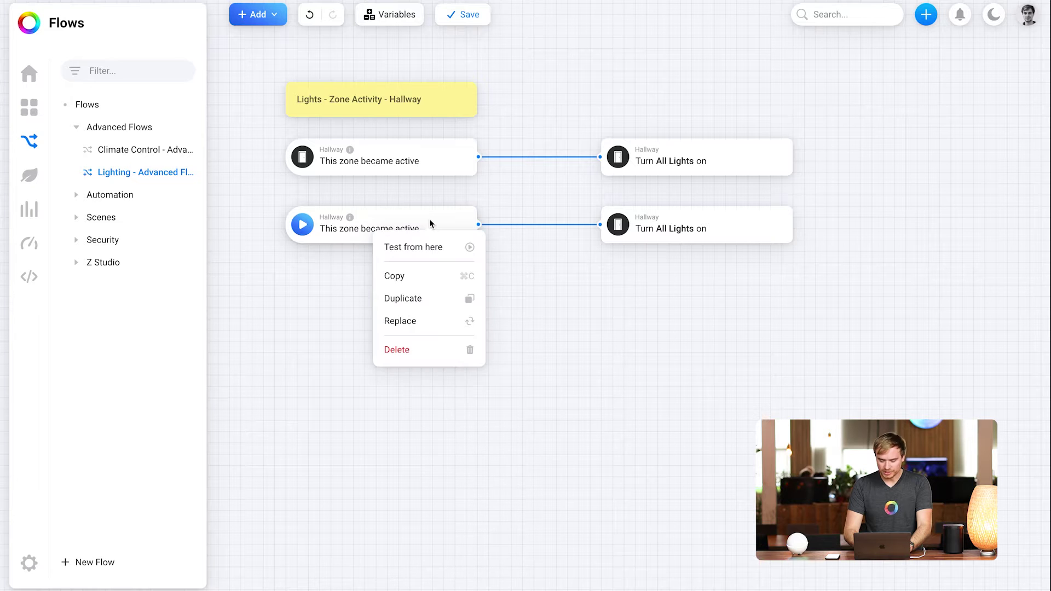
click(423, 321)
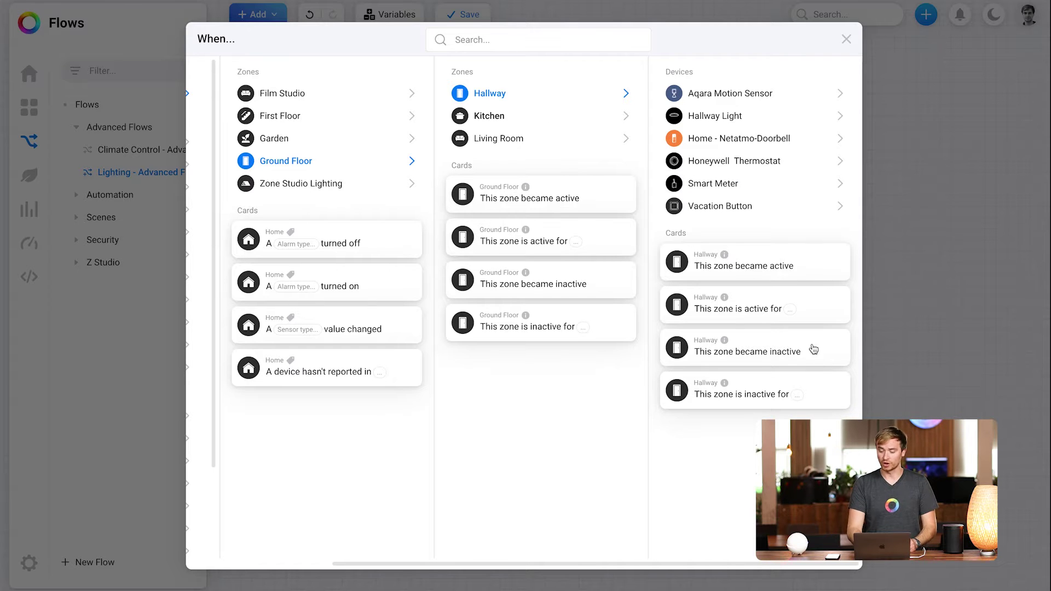
click(773, 392)
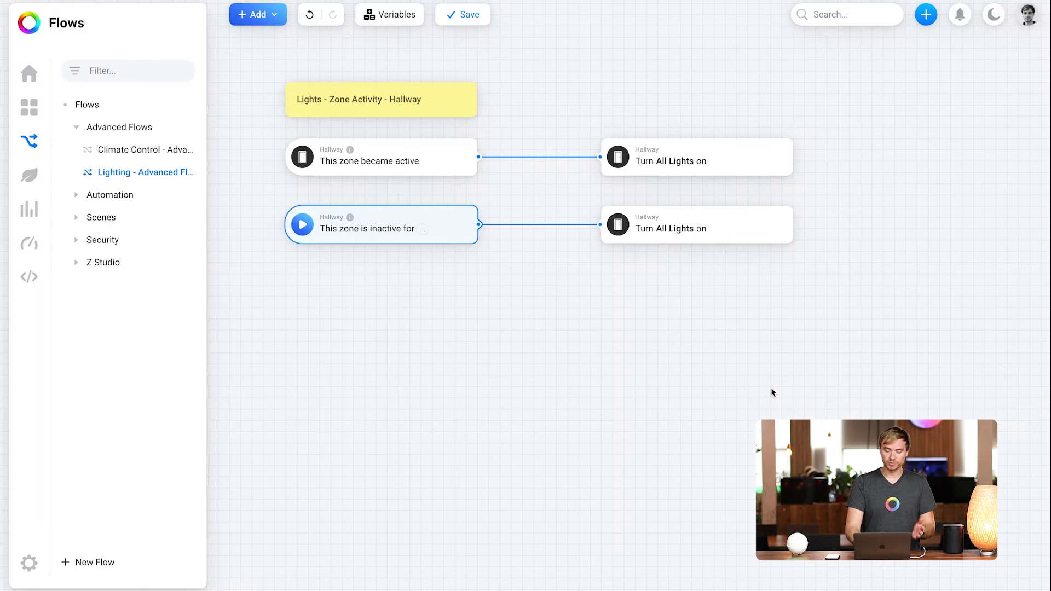
click(423, 229)
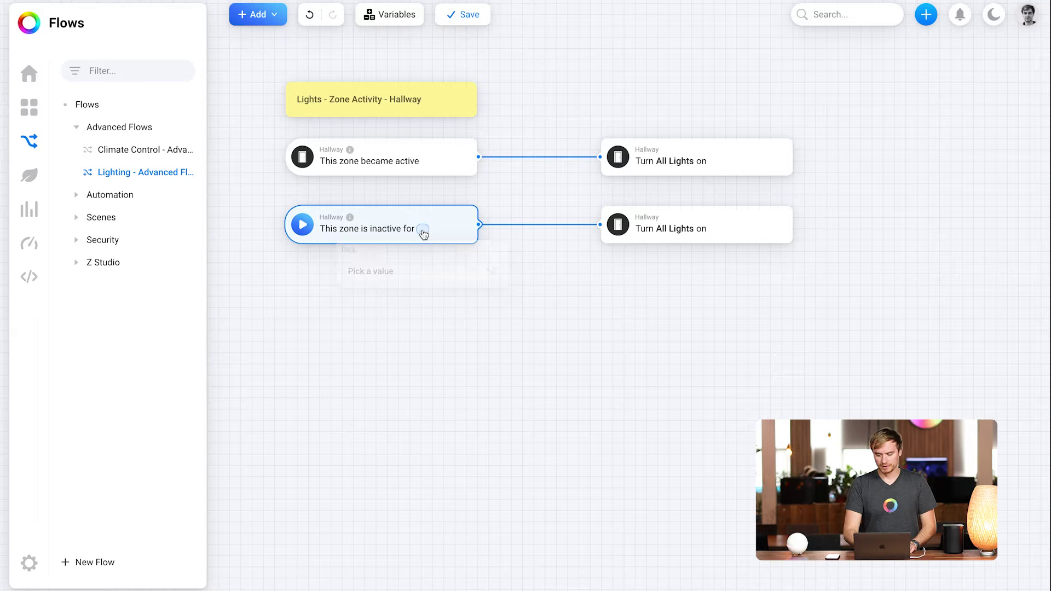
click(438, 280)
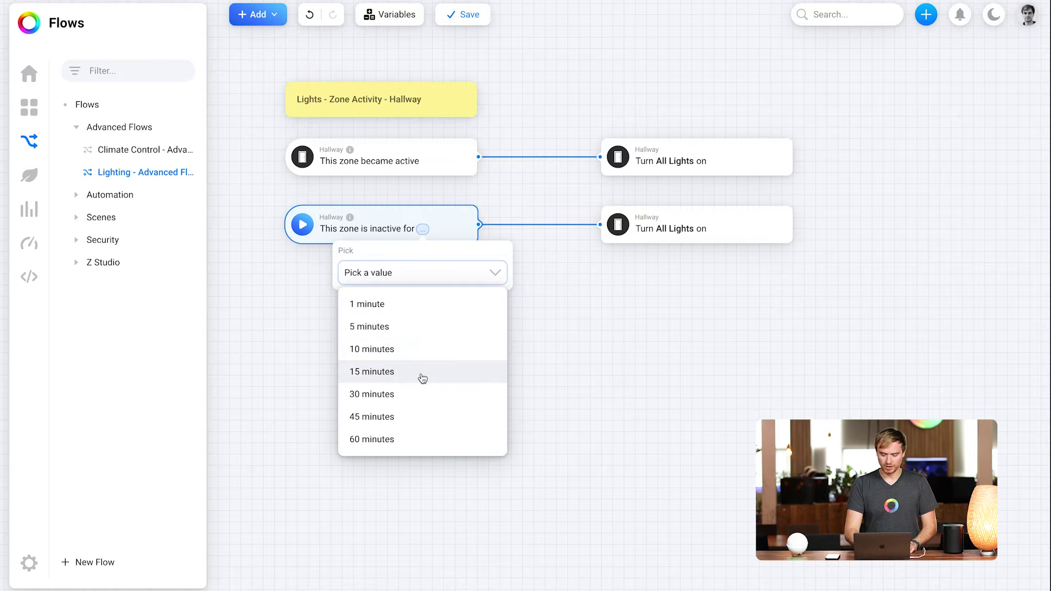
click(424, 335)
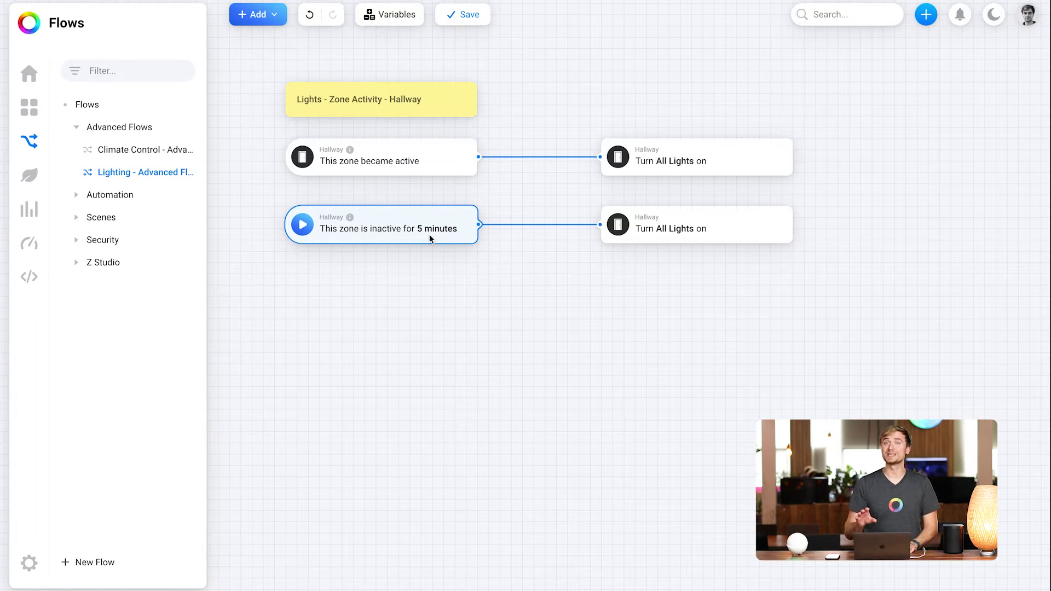
- Replace the copied action with the Hallway turn-off card and set its device type to All Lights
click(682, 230)
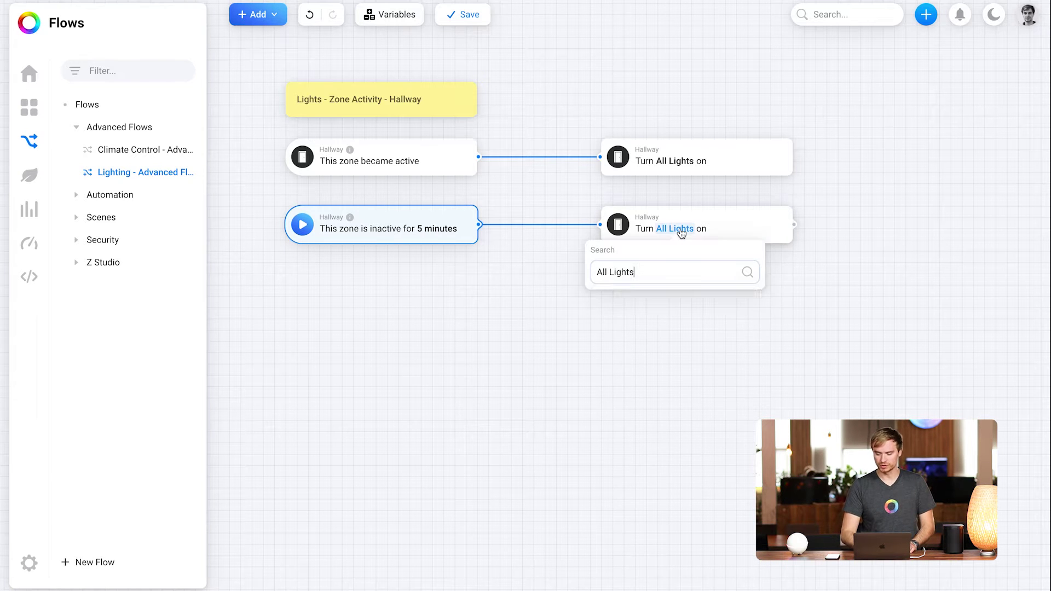
click(717, 228)
click(722, 229)
click(709, 331)
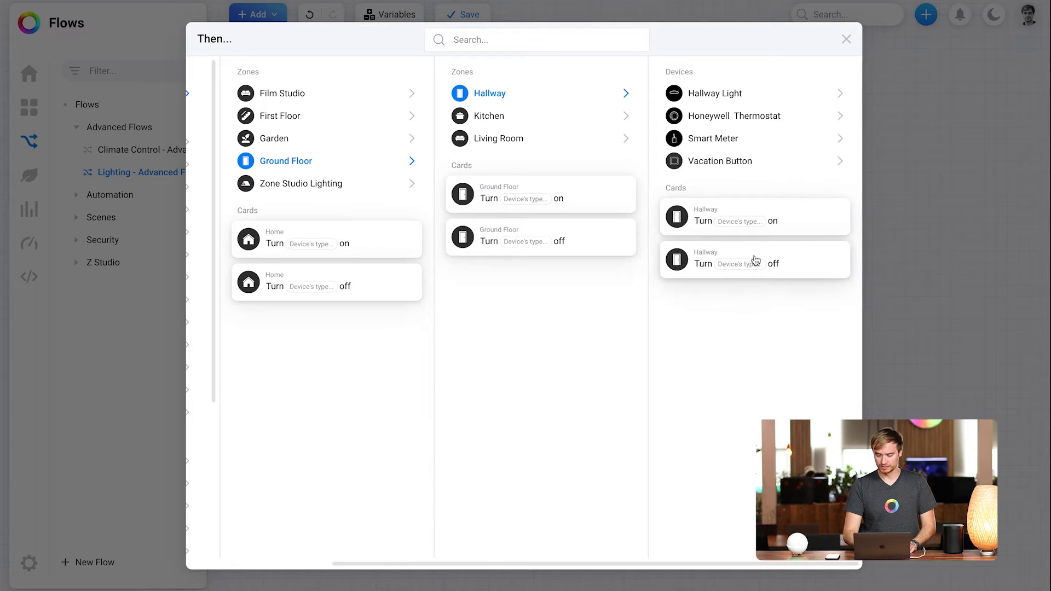
click(757, 261)
click(680, 229)
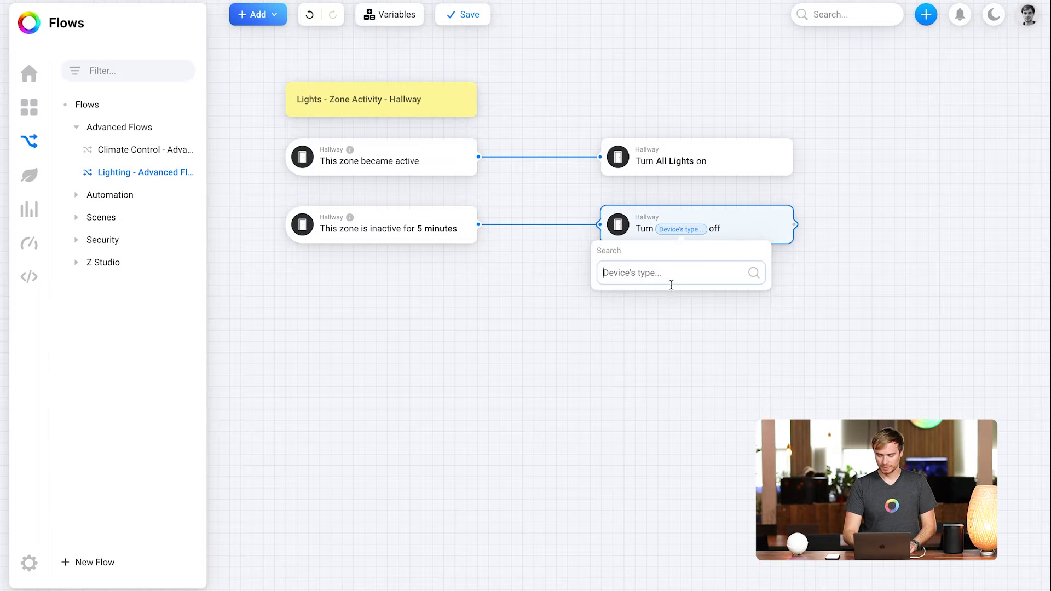
scroll(655, 352, down, 1)
click(651, 344)
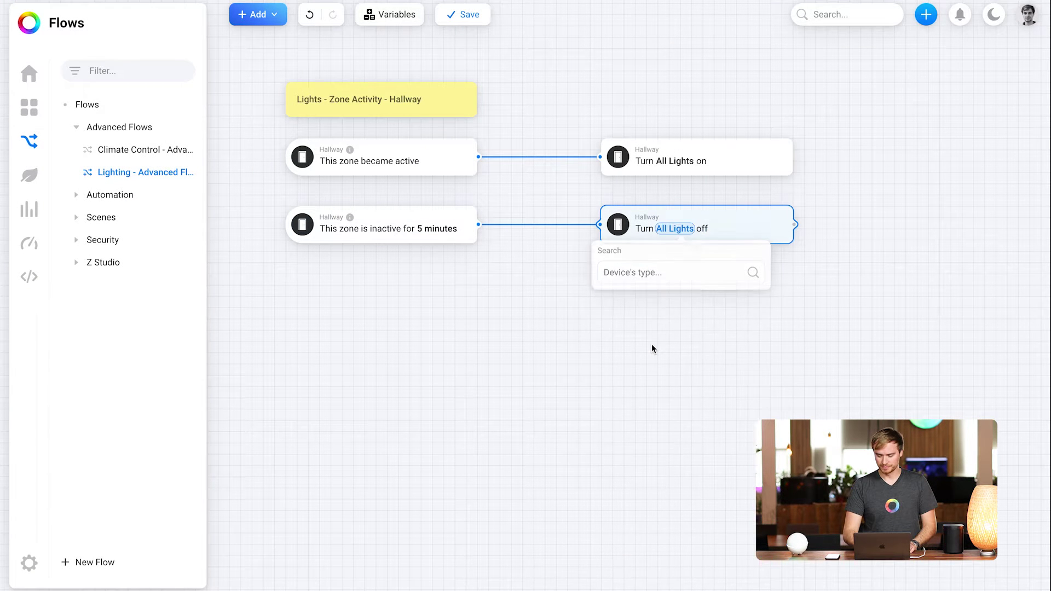
click(701, 313)
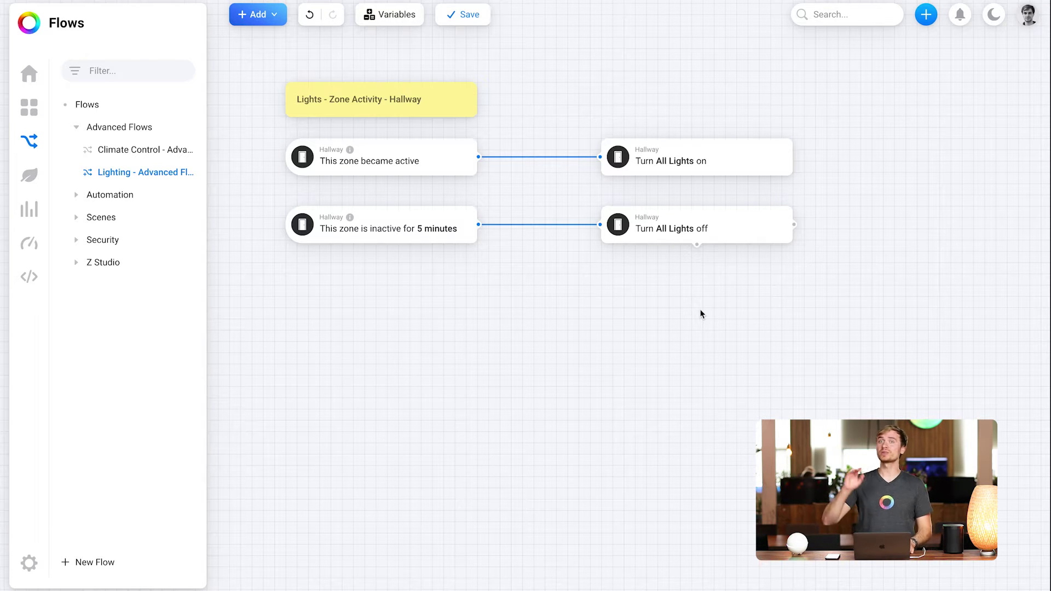
- Duplicate both Hallway card pairs and place the copies below the originals, leaving a gap between the groups
drag(794, 308, 369, 148)
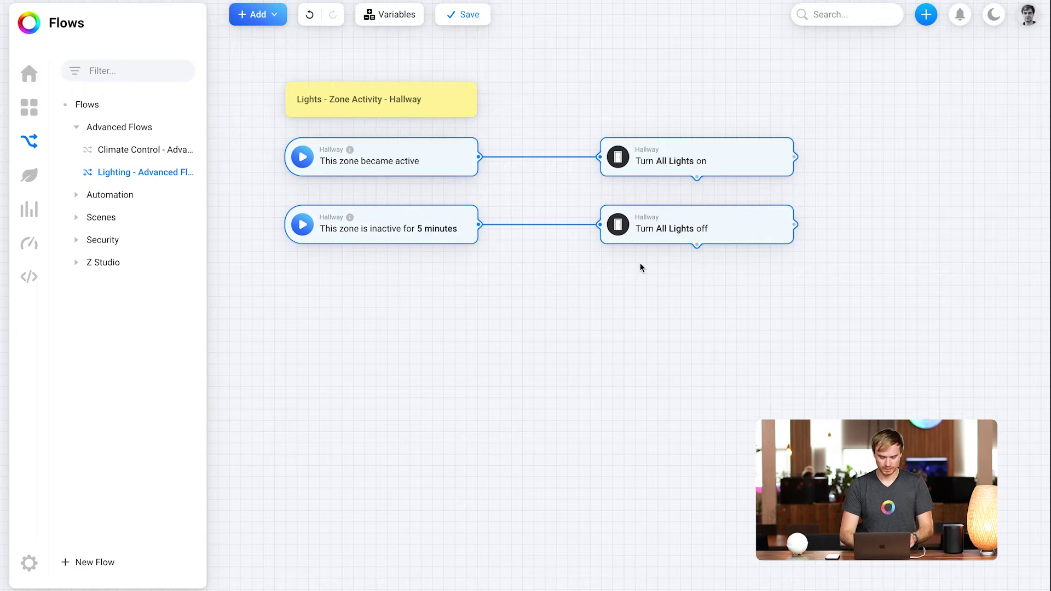
right_click(448, 221)
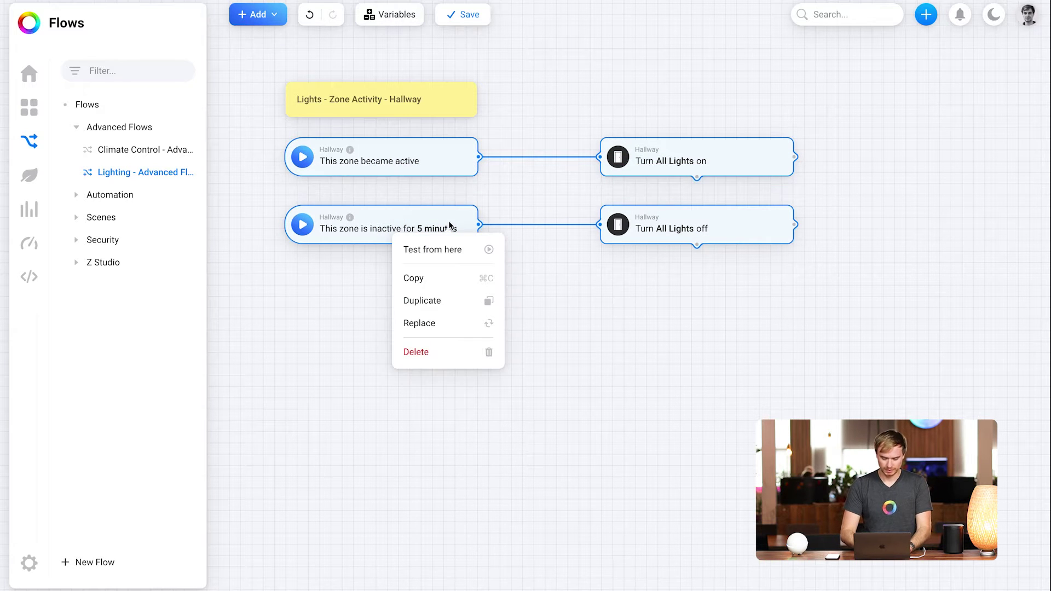
click(441, 302)
drag(438, 250, 446, 396)
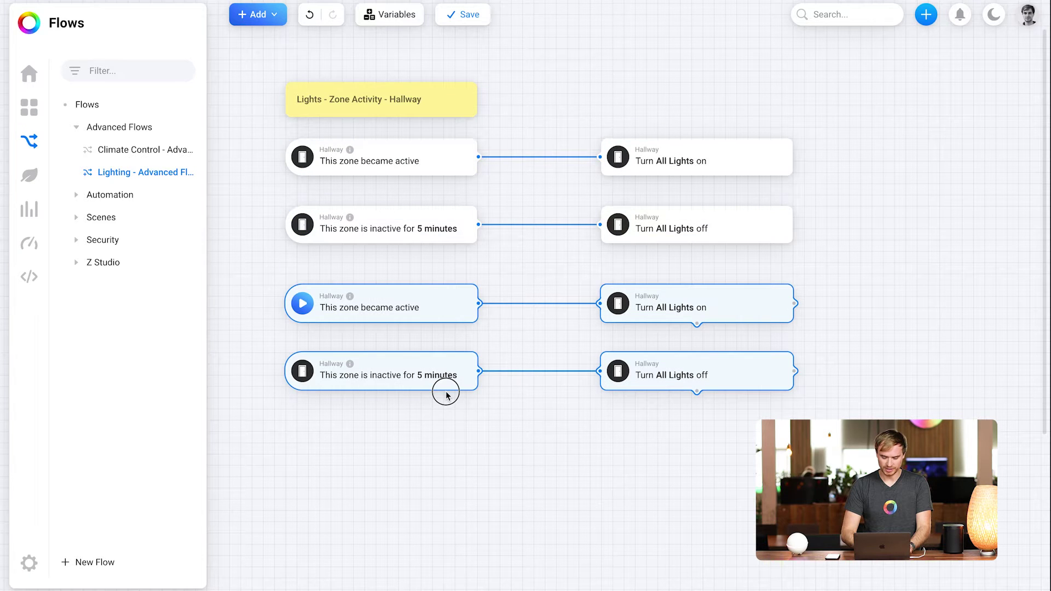
drag(453, 310, 453, 362)
- Add a note reading "Living Room" in the gap above the duplicated card pairs
right_click(380, 275)
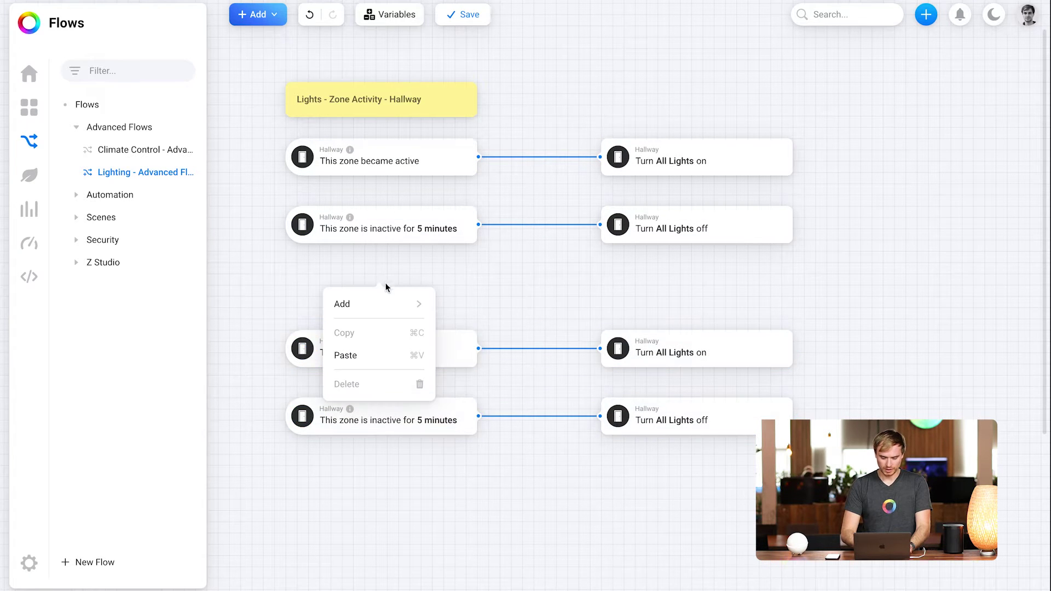
click(400, 305)
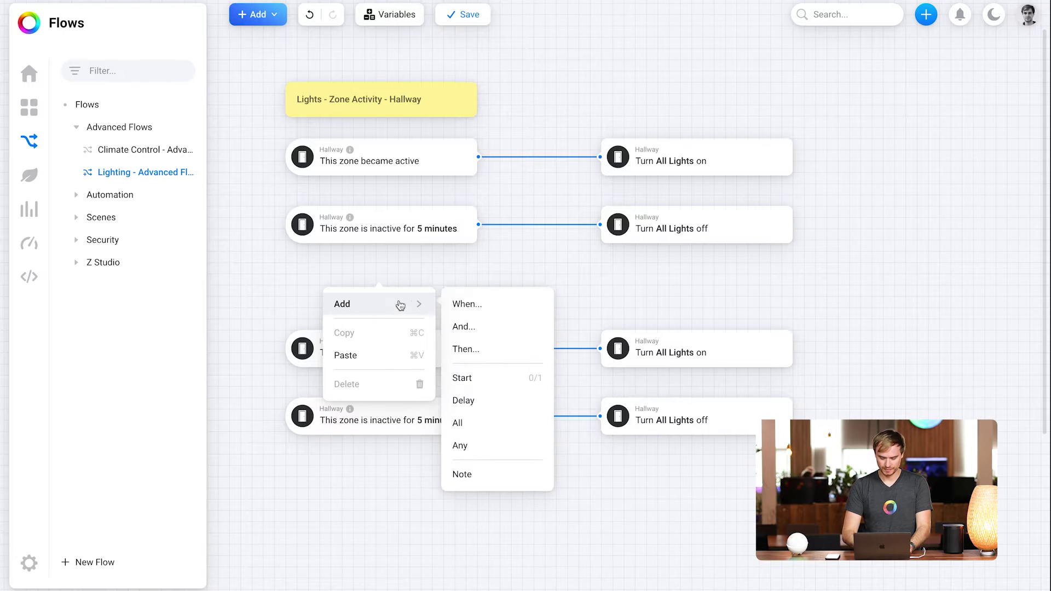
click(470, 474)
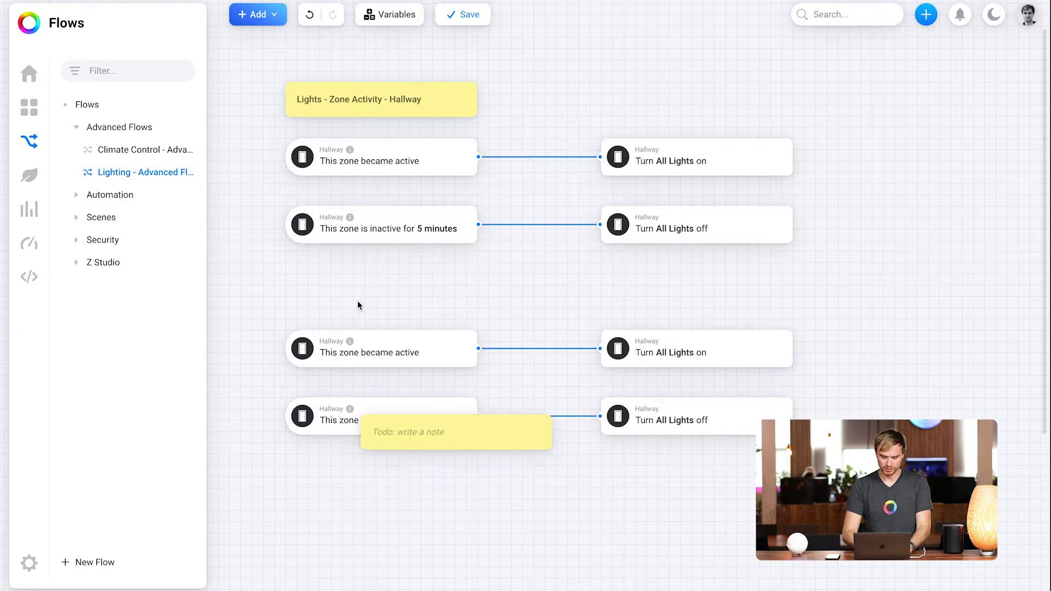
click(380, 289)
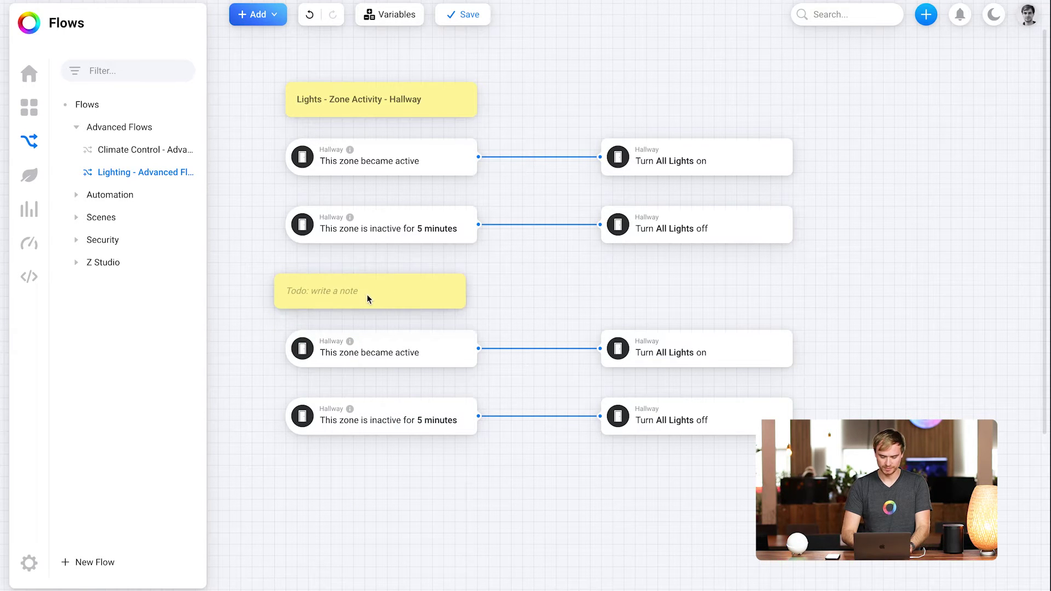
double_click(355, 294)
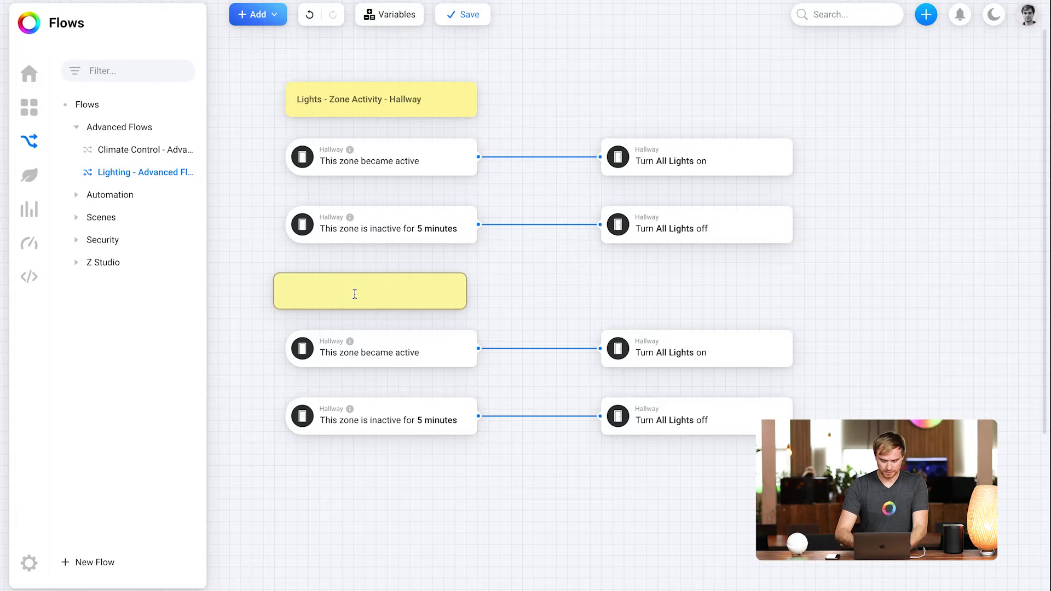
text(Livin)
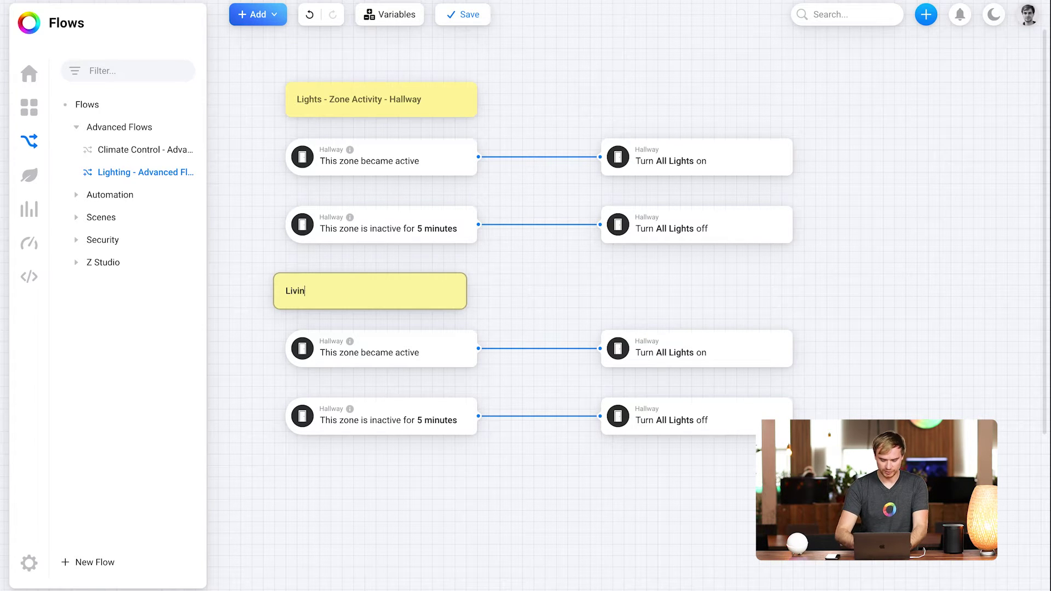
click(525, 292)
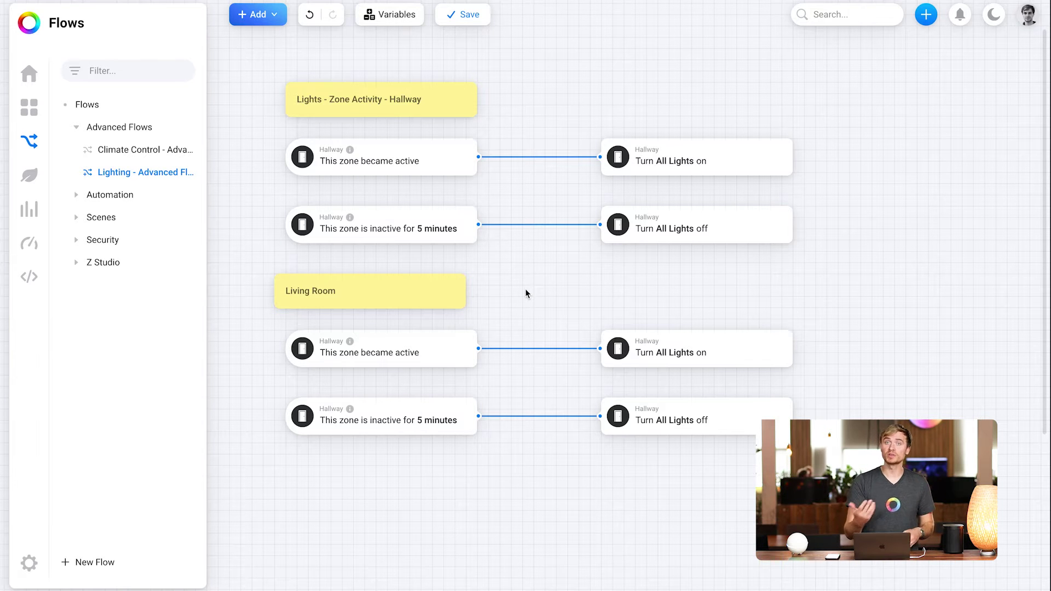
- Switch the duplicated cards to the Living Room zone and delete the pair triggered by 5 minutes of inactivity
click(428, 353)
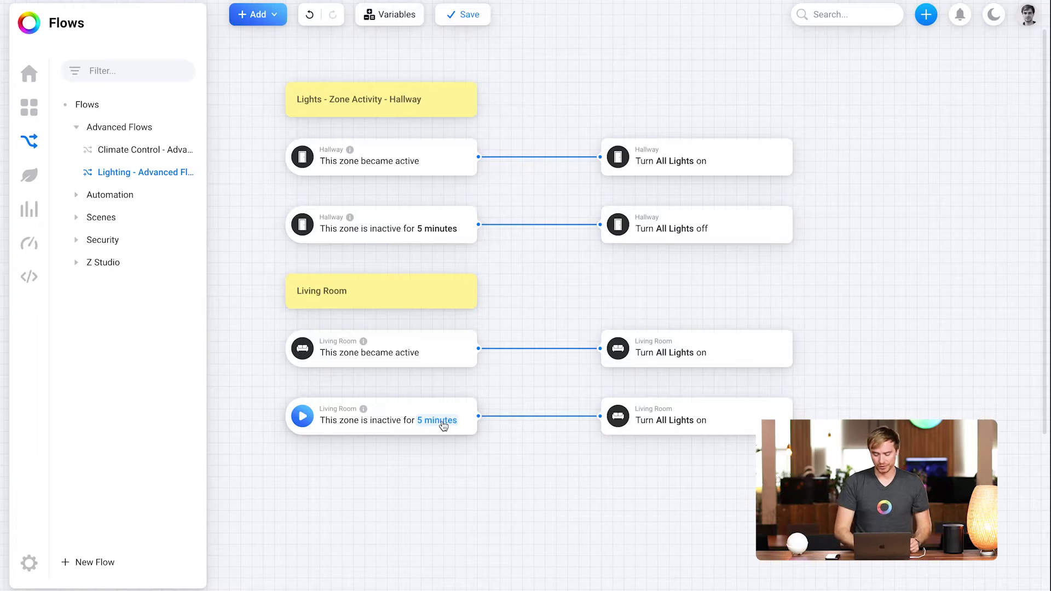
drag(384, 386, 846, 468)
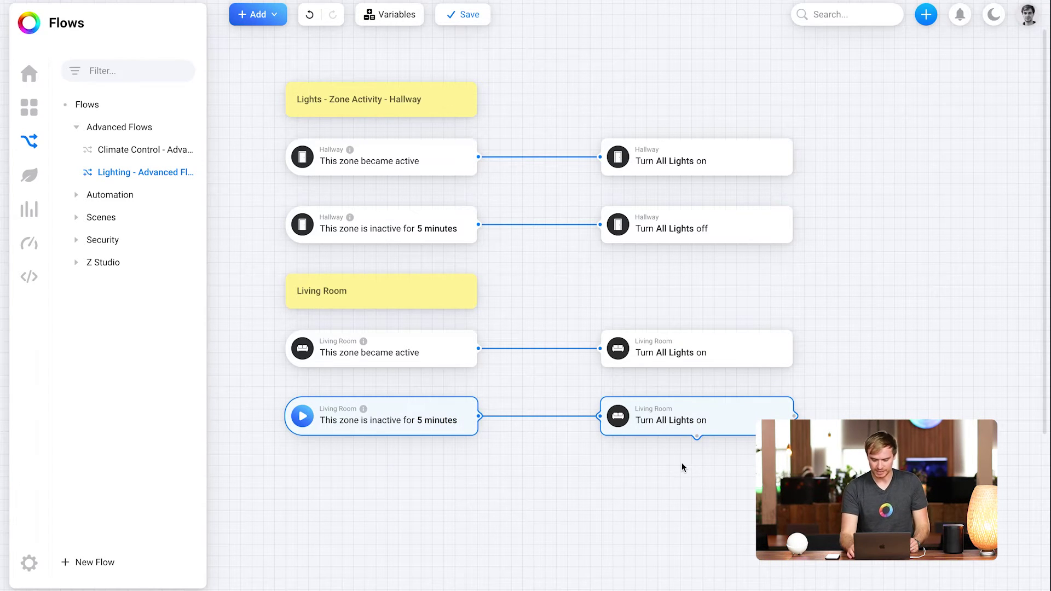
key(Delete)
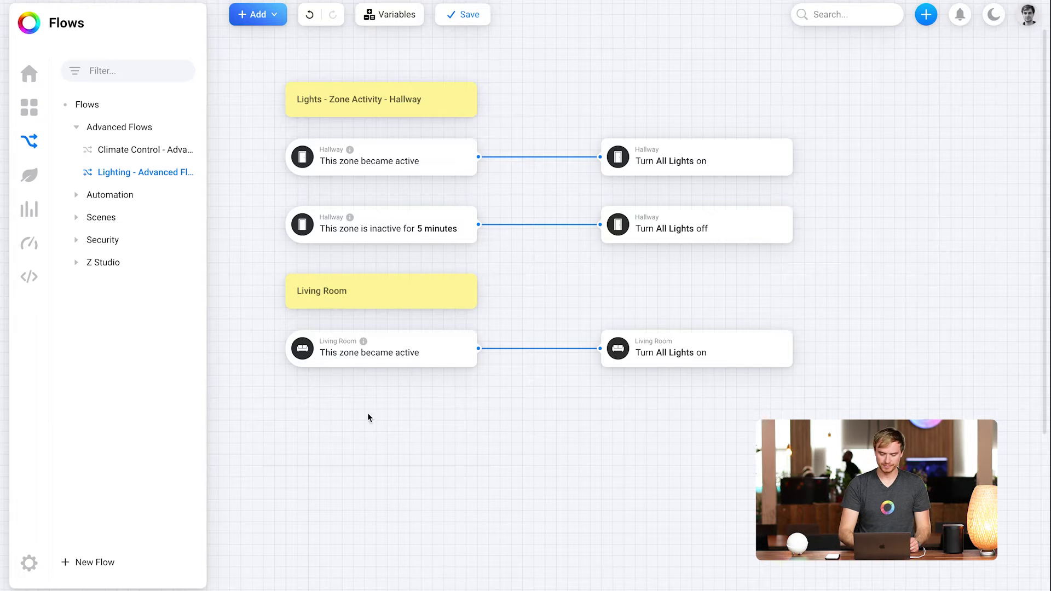
- Add a When card for the Living Room's Main Light Switch "Turned off" below the zone-active trigger
right_click(352, 398)
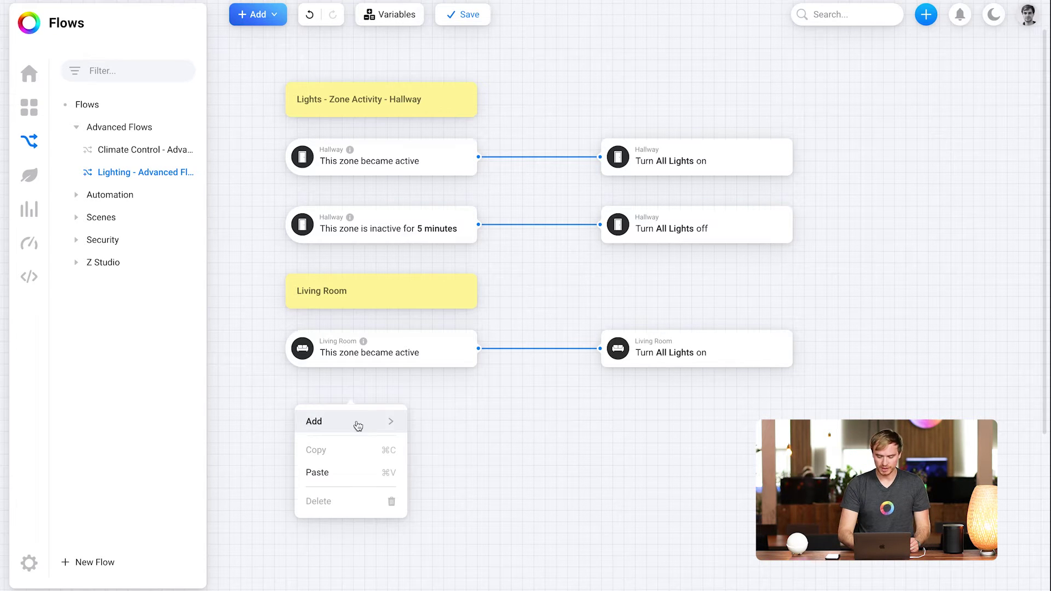
mouse_move(367, 427)
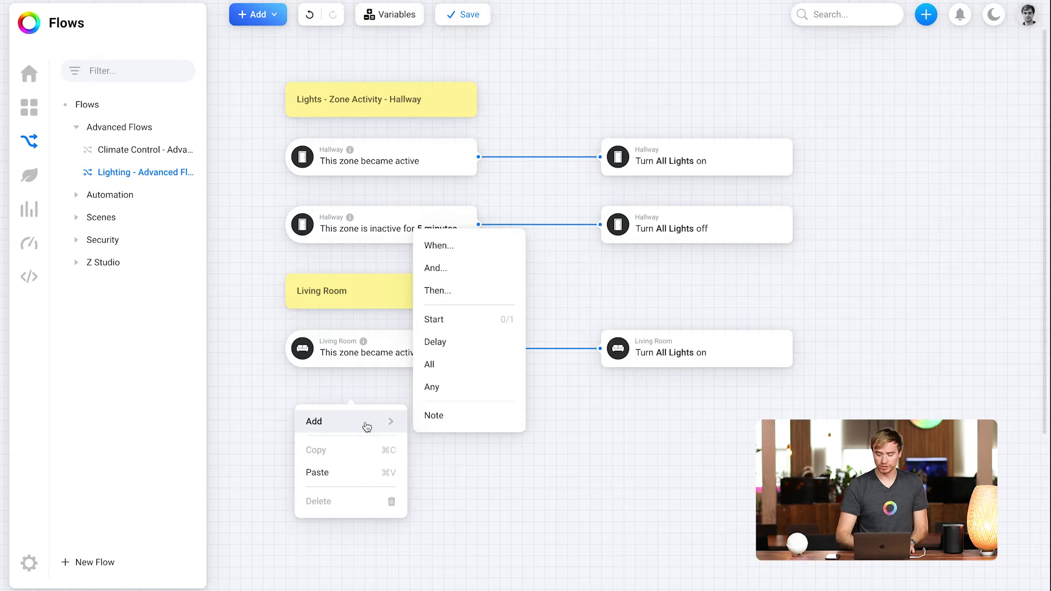
click(470, 251)
click(681, 136)
click(712, 180)
click(712, 287)
- Add a Living Room Then card that turns All Lights off and connect it to the light switch trigger
right_click(628, 419)
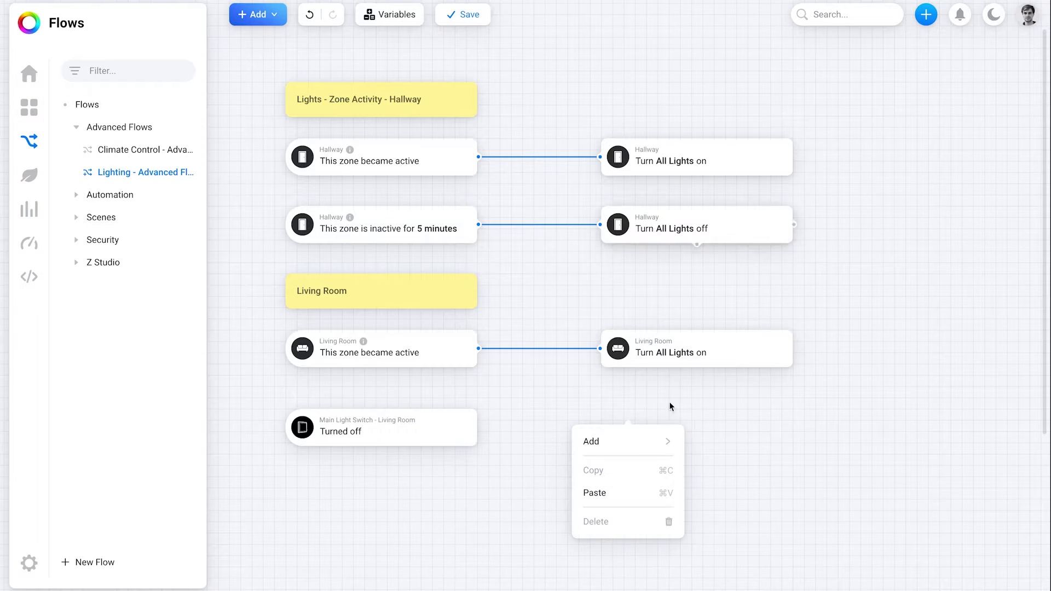
mouse_move(592, 441)
click(696, 309)
click(504, 286)
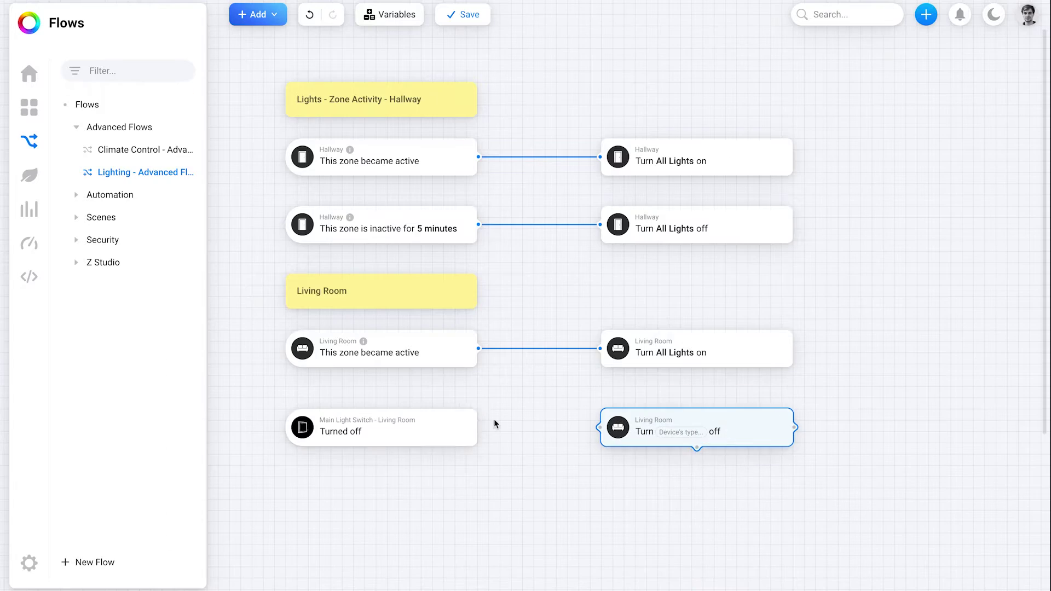
click(681, 432)
click(662, 346)
- Duplicate the light switch pair below itself and change the copied trigger to Main Light Switch "Turned on"
shift+click(369, 412)
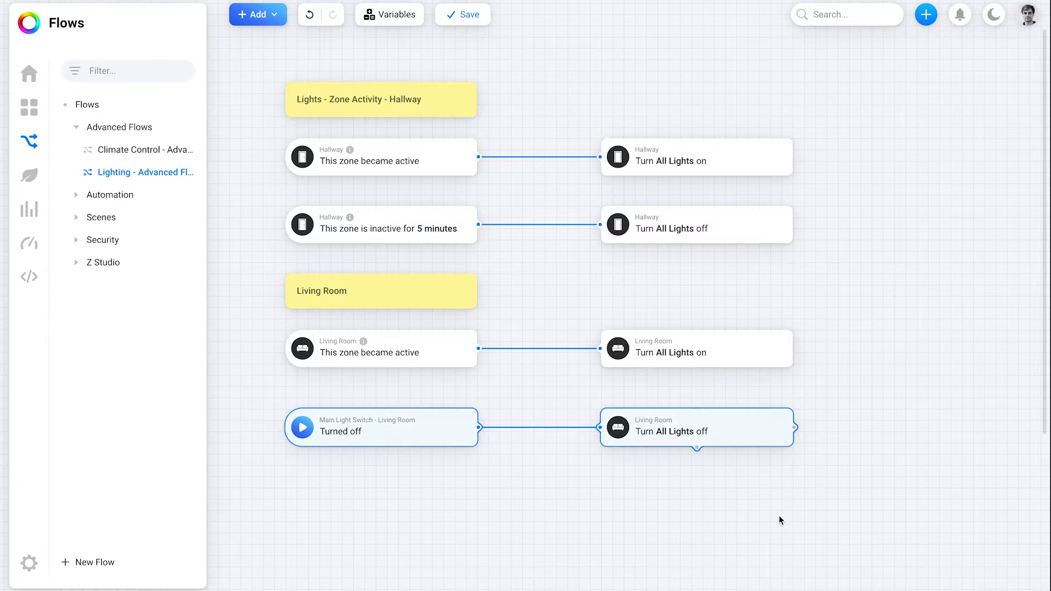
key(ctrl+c)
key(ctrl+v)
click(368, 481)
- Change the Then card of the Living Room "Turned on" switch pair to turn All Lights on and place the pair above "Turned off"
click(701, 481)
click(791, 290)
click(673, 488)
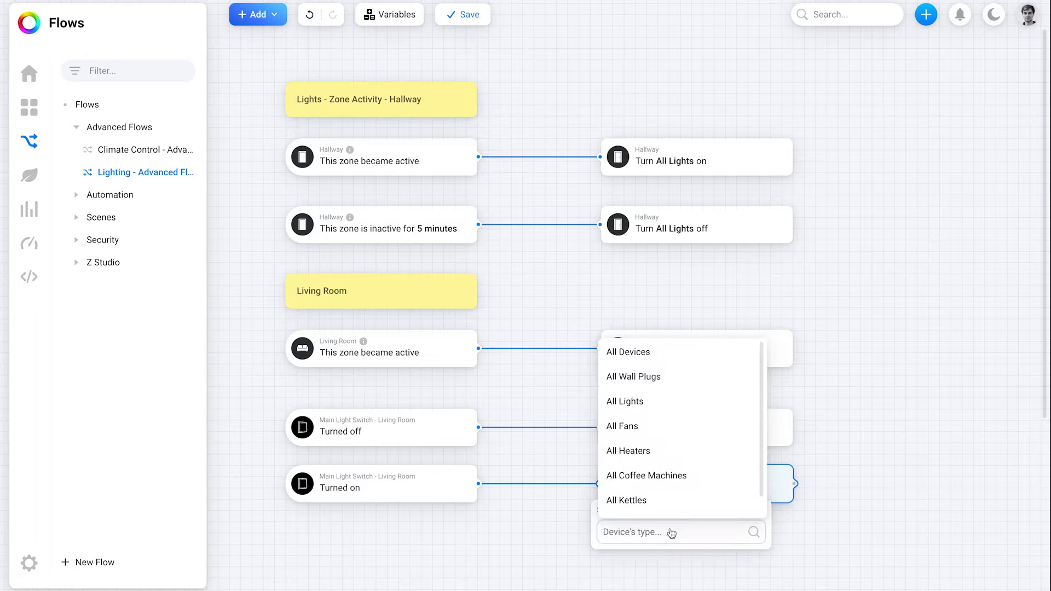
click(625, 401)
drag(418, 453, 418, 359)
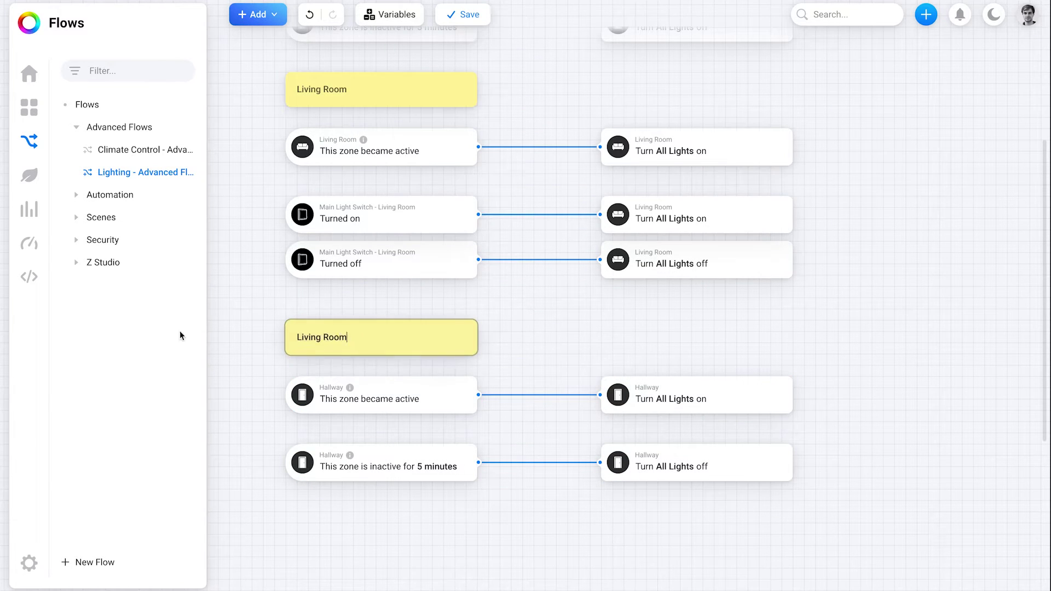
- Title the copied note above the lower Hallway cards "Office" and duplicate the section below with the note title "Film Studio"
text(Office)
scroll(396, 341, down, 2)
key(ctrl+c)
key(ctrl+v)
double_click(367, 481)
text(Film Studio)
key(ctrl+v)
- Replace the Office section's Hallway triggers with Office zone triggers, using 10 minutes for the inactivity one
click(456, 225)
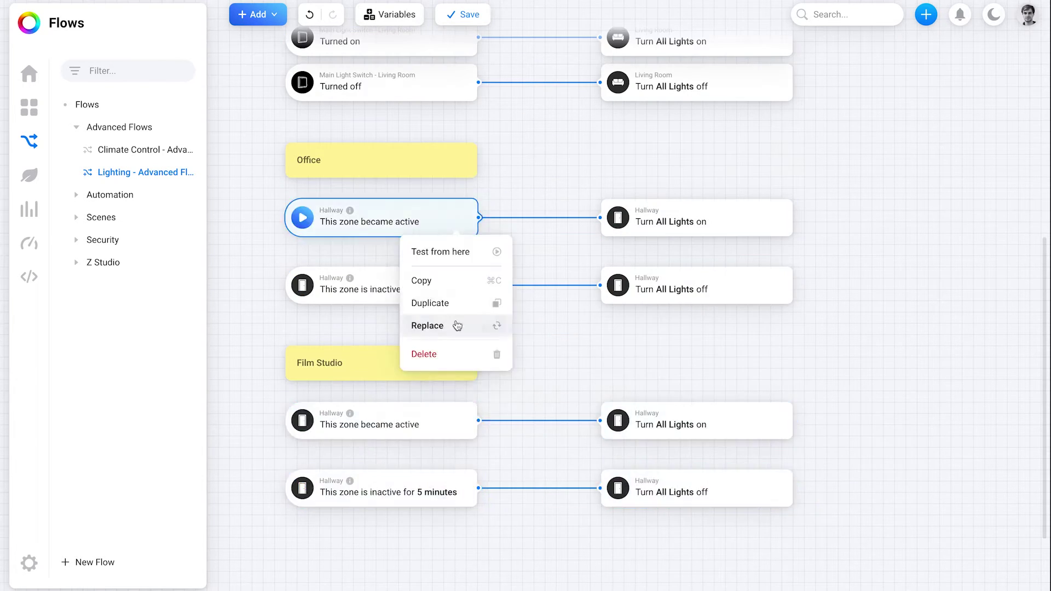
click(457, 325)
click(781, 197)
click(708, 141)
click(663, 135)
click(384, 281)
click(716, 366)
click(378, 408)
- Replace the Film Studio section's Hallway triggers with Film Studio zone triggers, using 30 minutes for the inactivity one
scroll(455, 378, down, 1)
right_click(454, 378)
click(425, 476)
click(707, 356)
click(681, 404)
click(451, 380)
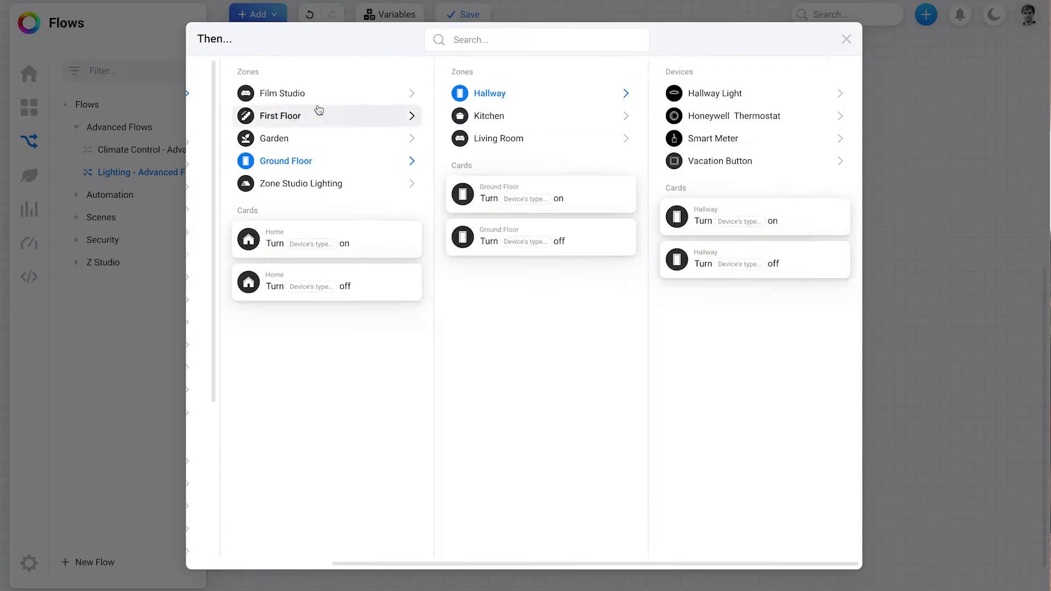
- Replace the Hallway Then cards in both new sections with Office and Film Studio cards that turn All Lights on or off
click(319, 110)
right_click(699, 438)
click(681, 459)
click(747, 244)
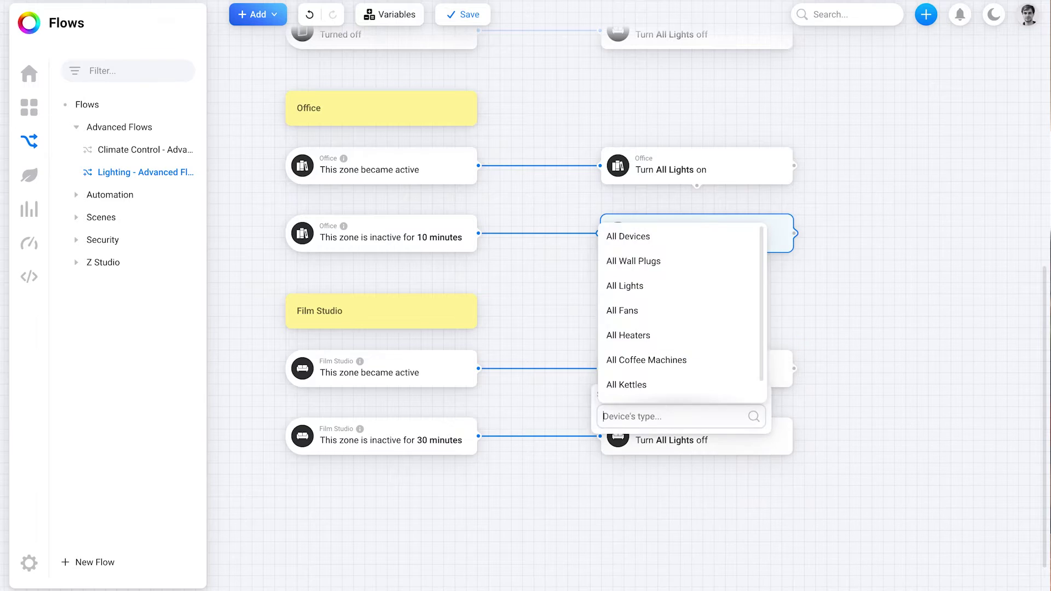
- Set the Luminance "is less than" condition in the Hallway section to 50
scroll(868, 337, up, 8)
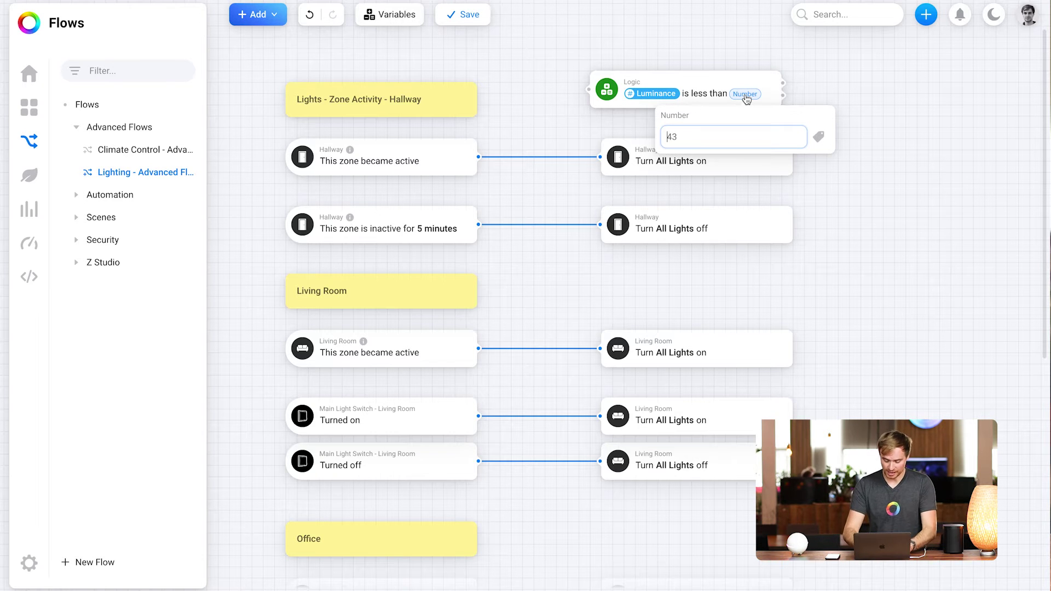
text(50)
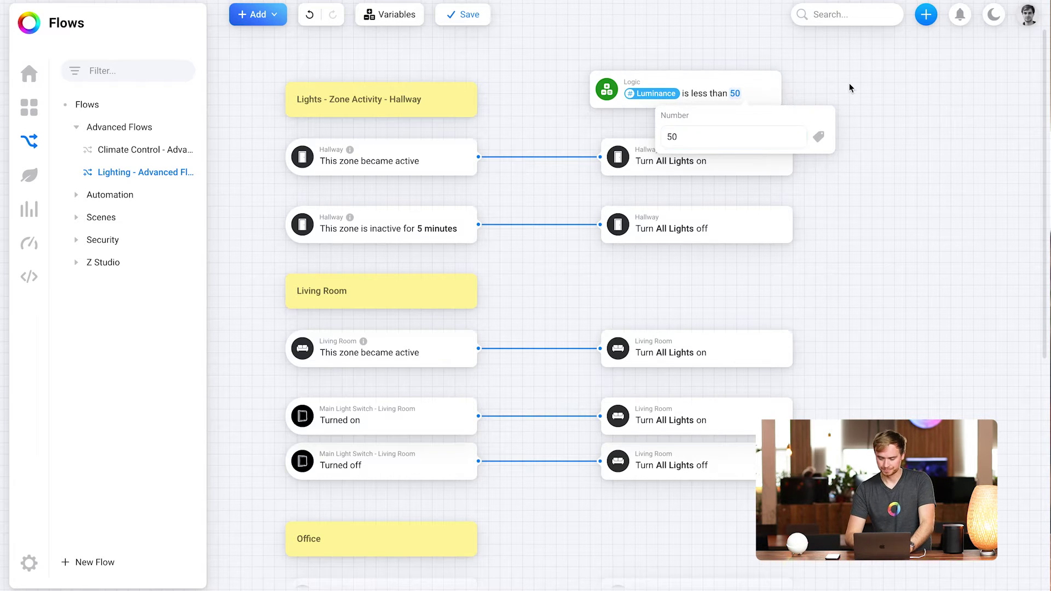
click(848, 90)
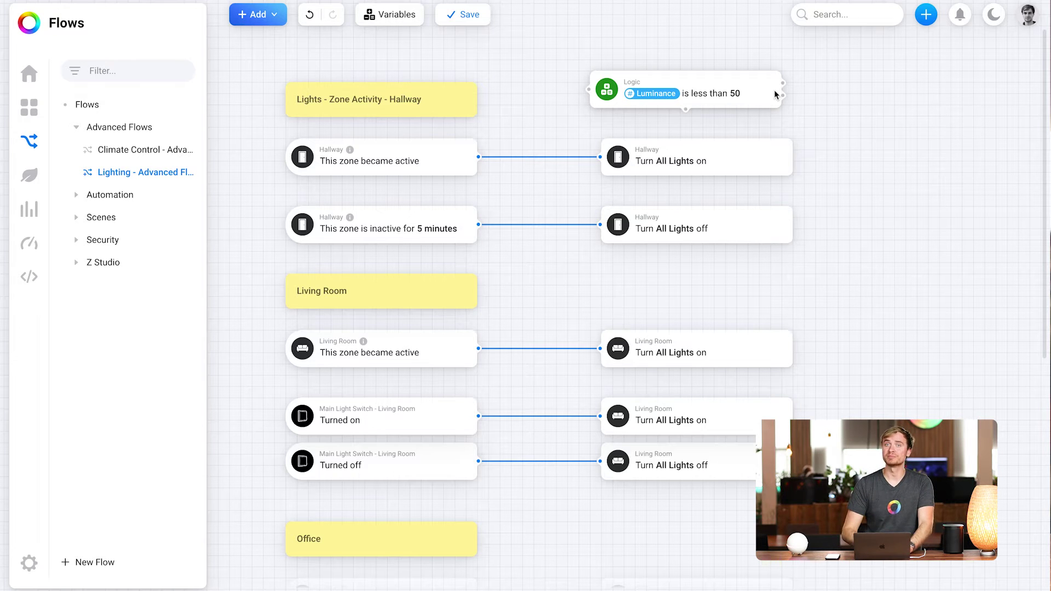
- Connect the Hallway zone-active trigger to the Luminance condition and remove its direct link to the lights-on card, moving that card aside
drag(734, 157, 861, 163)
drag(481, 158, 633, 99)
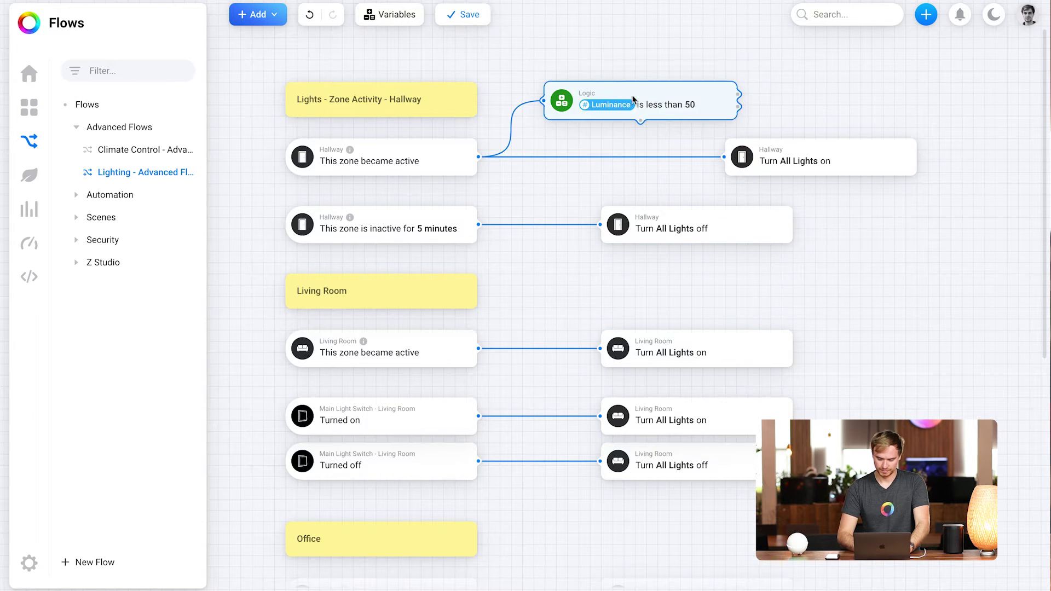
click(601, 158)
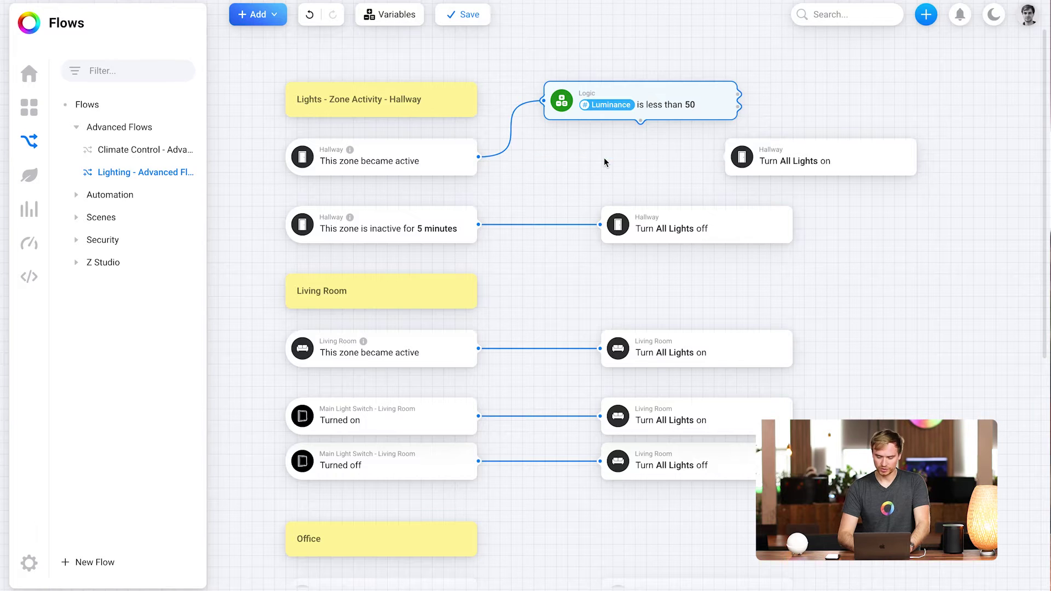
drag(785, 148, 852, 148)
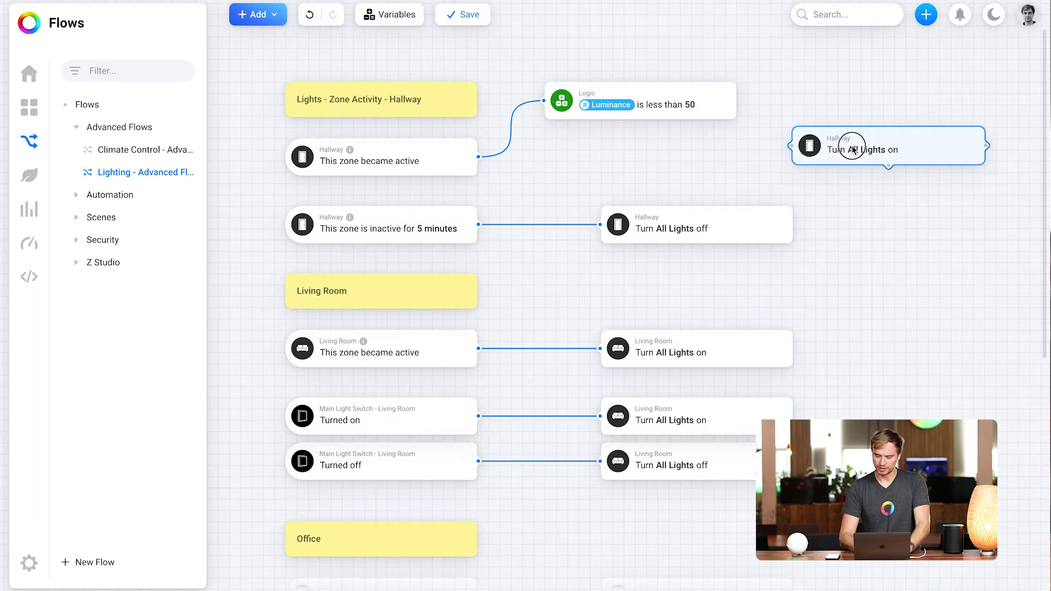
- Connect the false output of the Luminance condition to the Hallway card that turns All Lights on
click(715, 101)
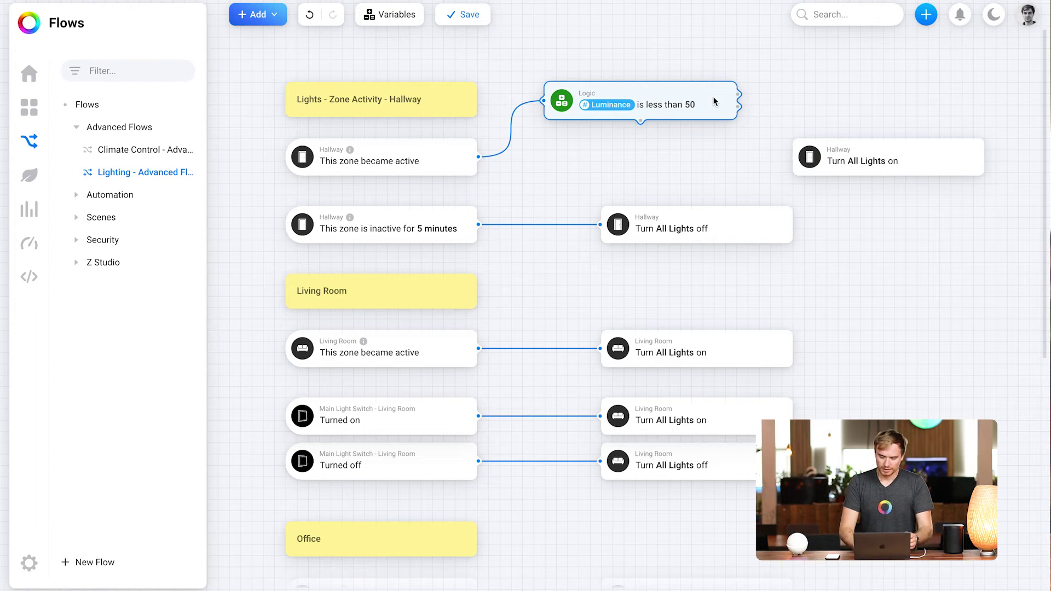
mouse_move(744, 94)
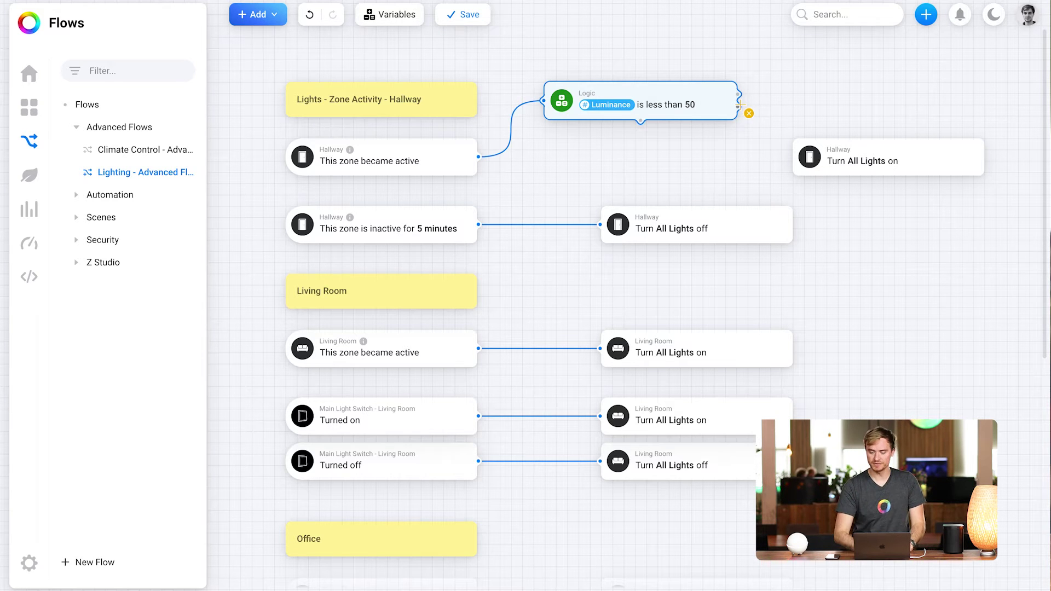
drag(740, 94, 819, 74)
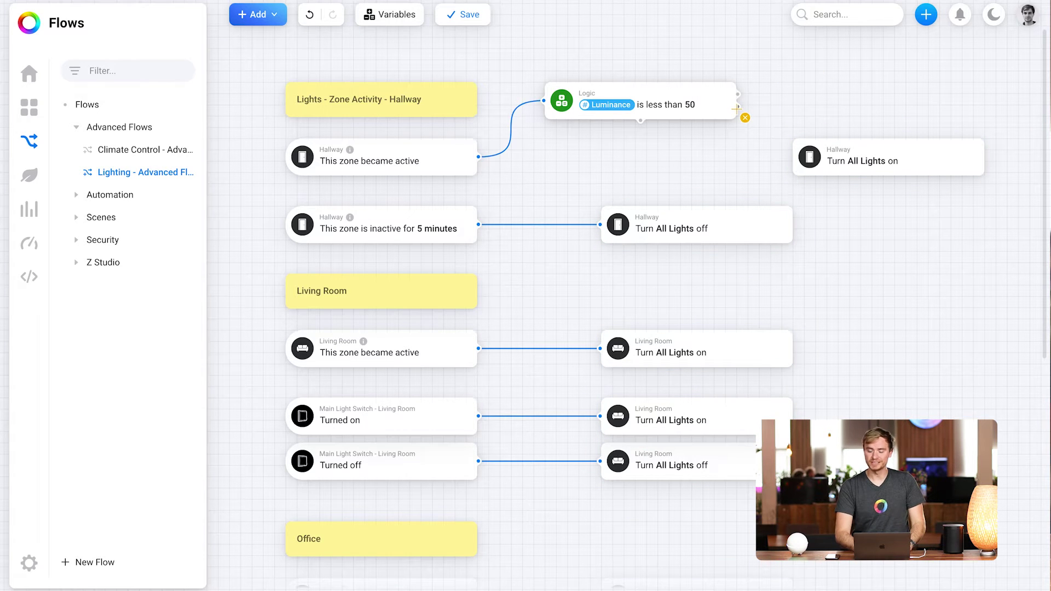
drag(737, 108, 806, 160)
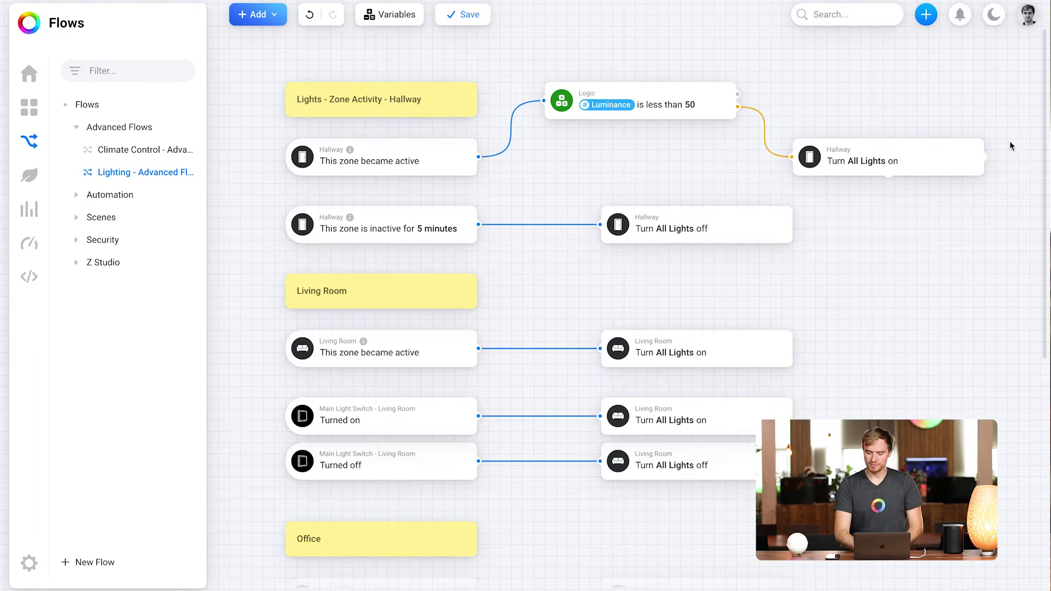
- Add a Then card that dims the Hallway Light to 50% and place it above the Hallway lights-on card
scroll(992, 149, right, 3)
right_click(992, 148)
mouse_move(966, 174)
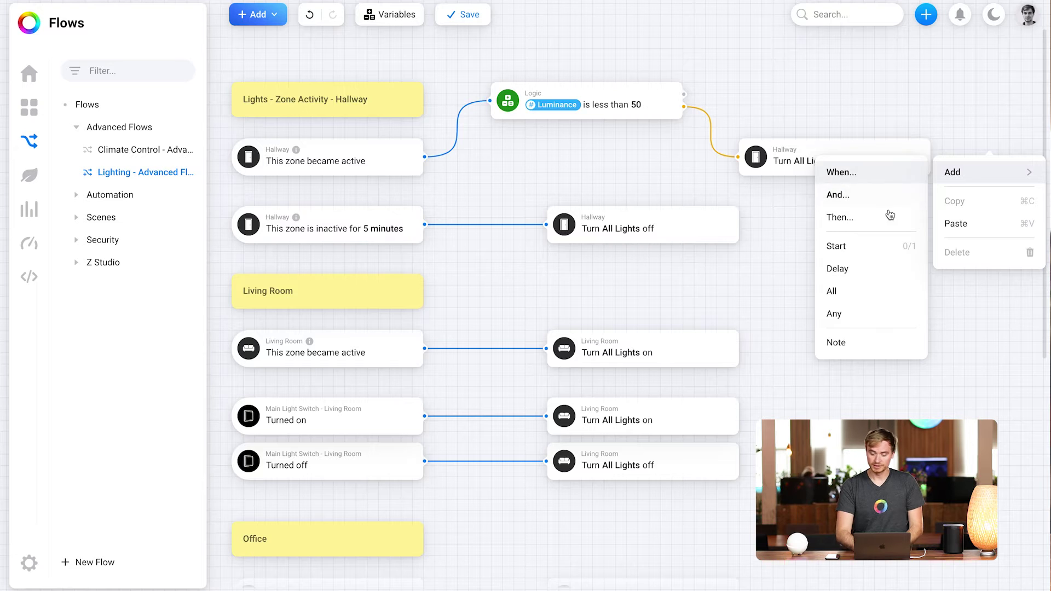
click(840, 217)
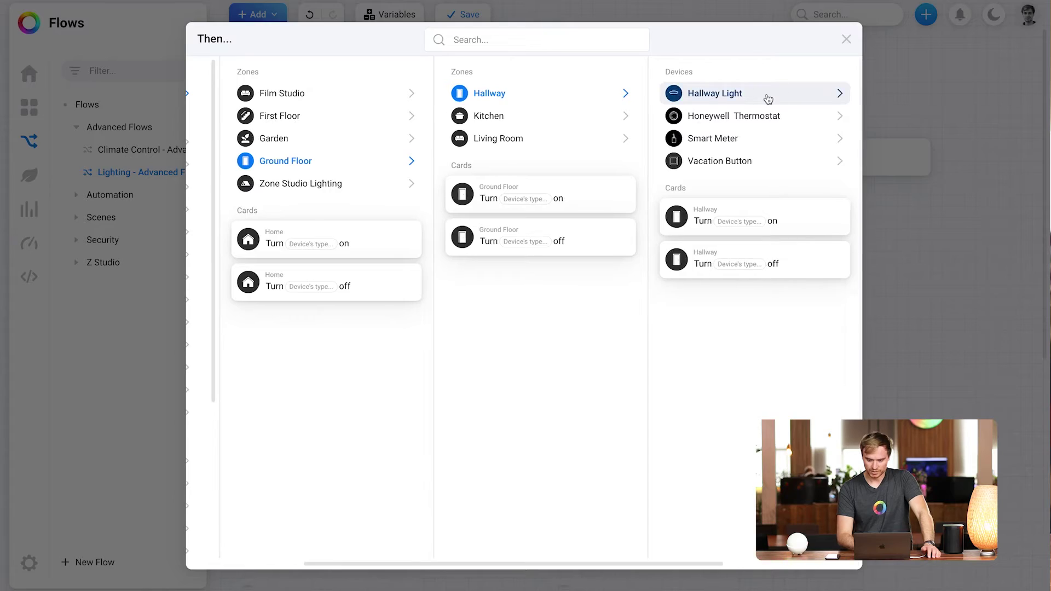
click(768, 98)
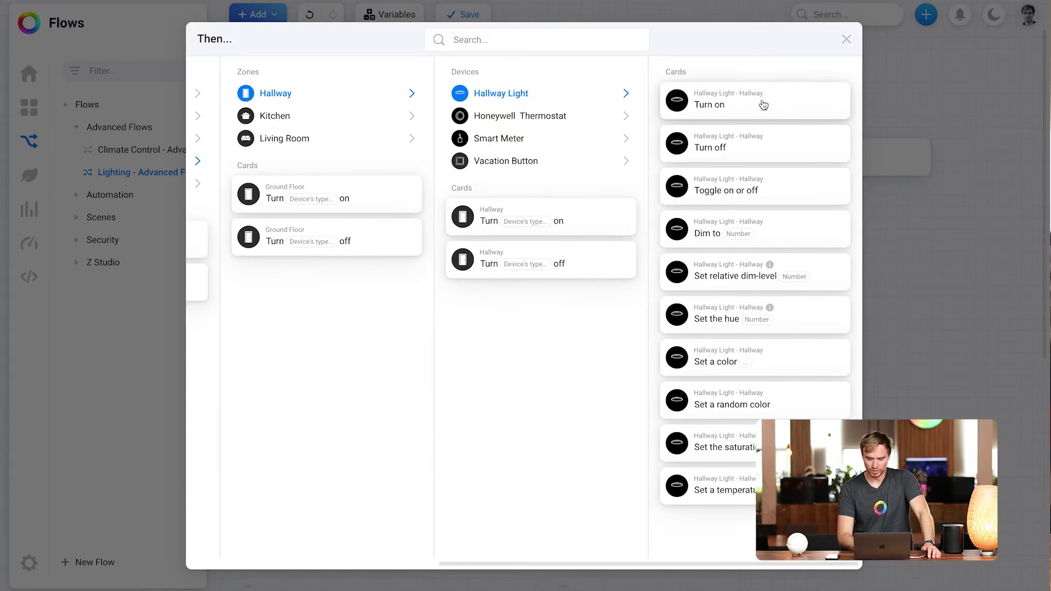
click(803, 245)
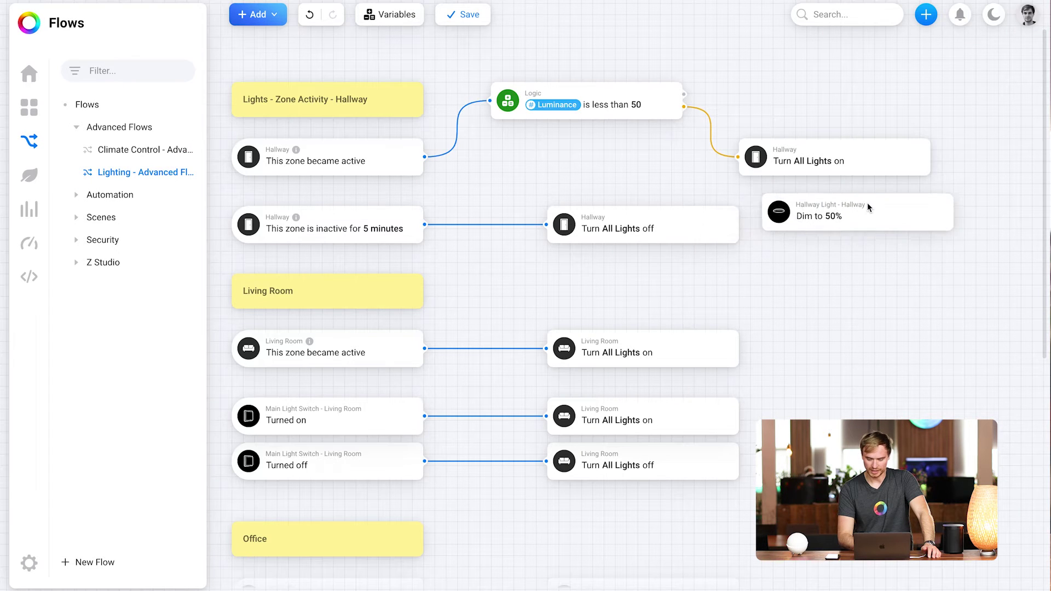
click(857, 213)
drag(888, 203, 876, 76)
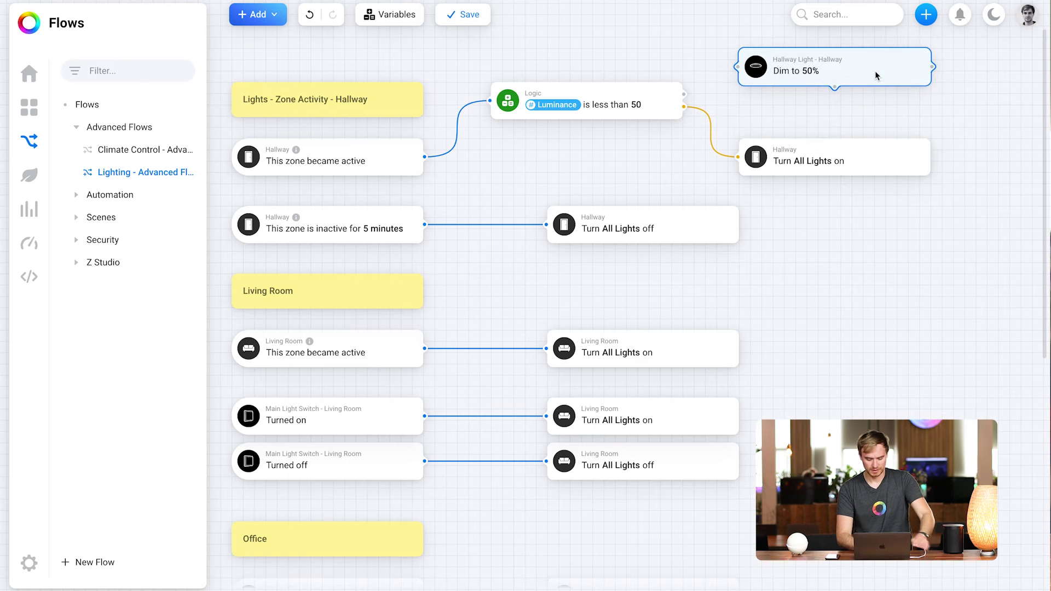
- Chain a copied Hallway Light card set to Dim to 100% after the lights-on card, and link the 50% card to Luminance's true output
drag(927, 143, 811, 169)
click(707, 172)
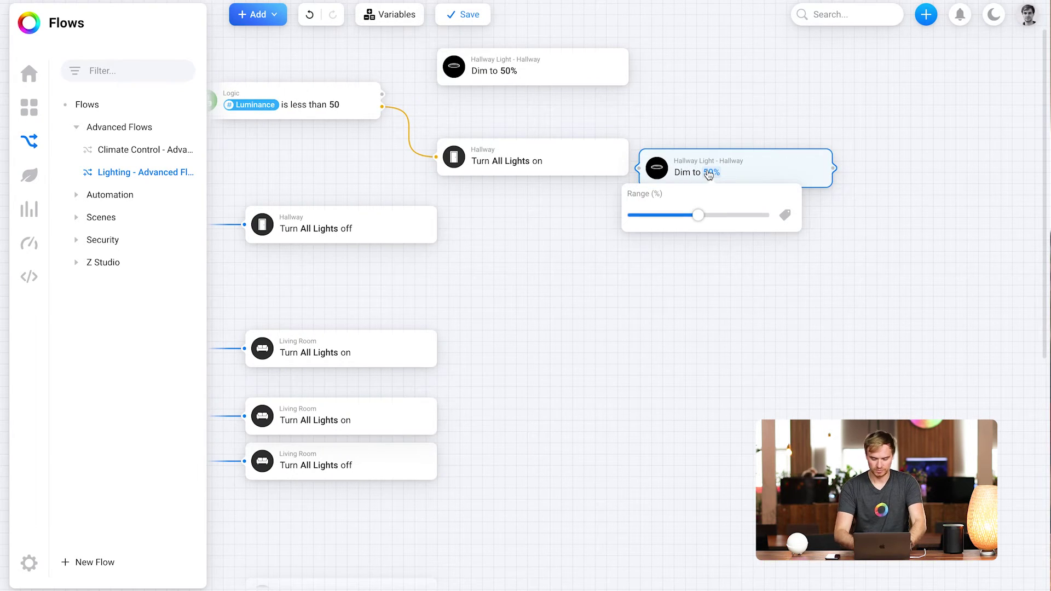
drag(702, 216, 782, 212)
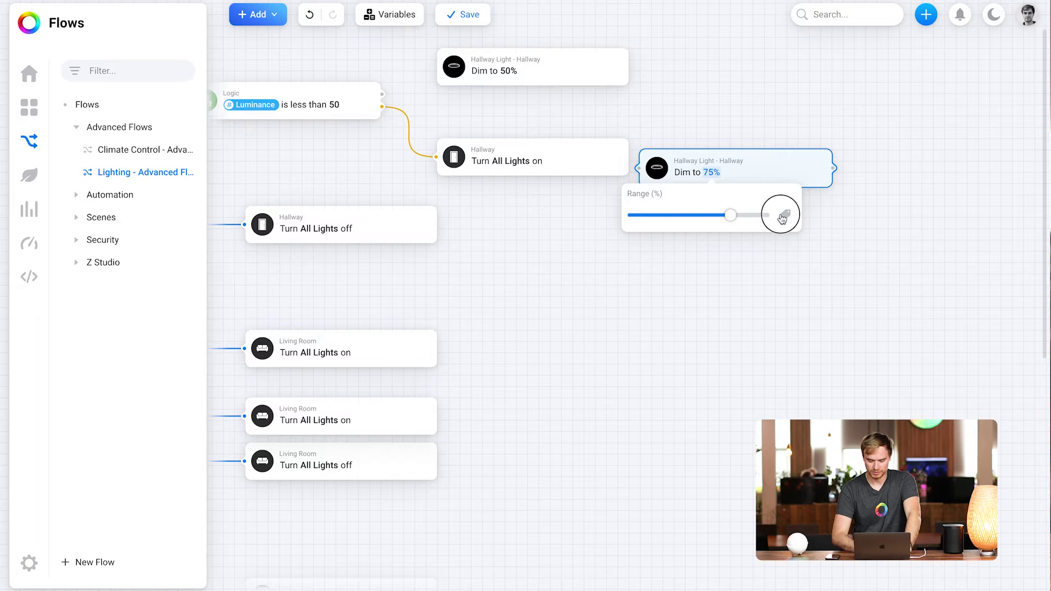
click(821, 134)
drag(678, 159, 631, 158)
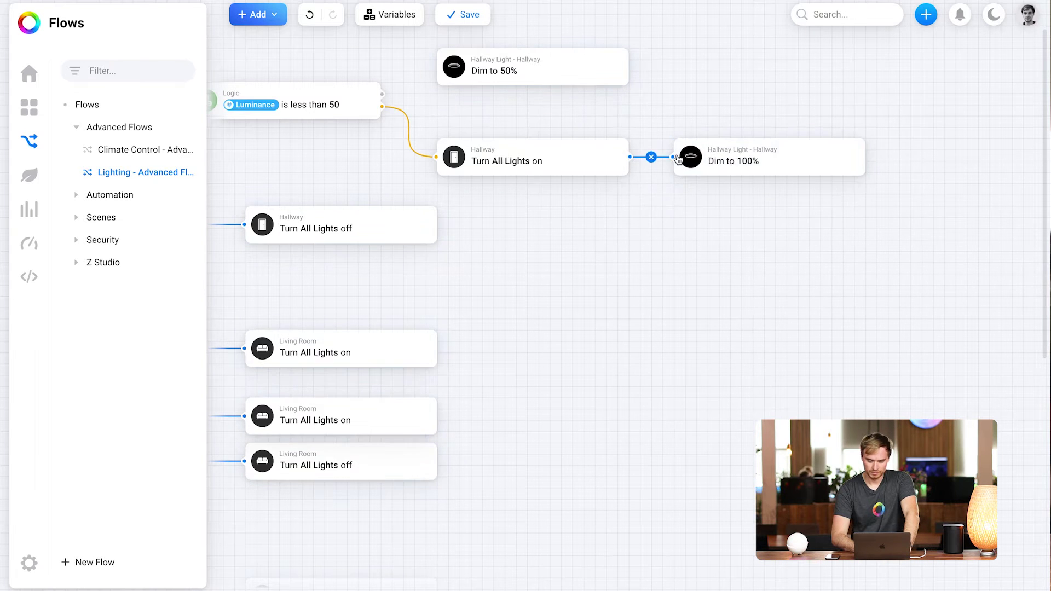
drag(572, 71, 571, 72)
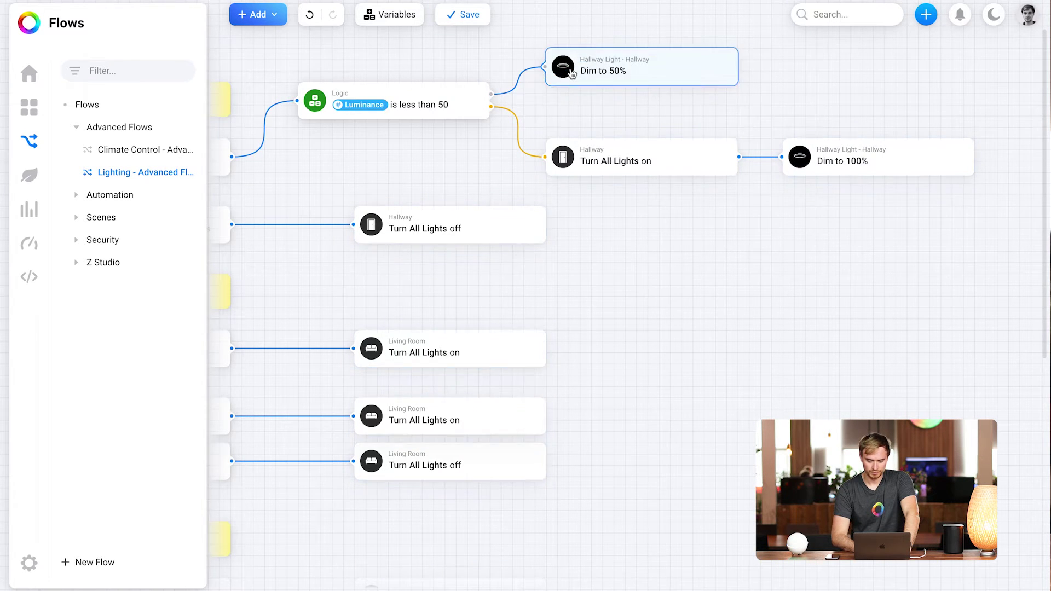
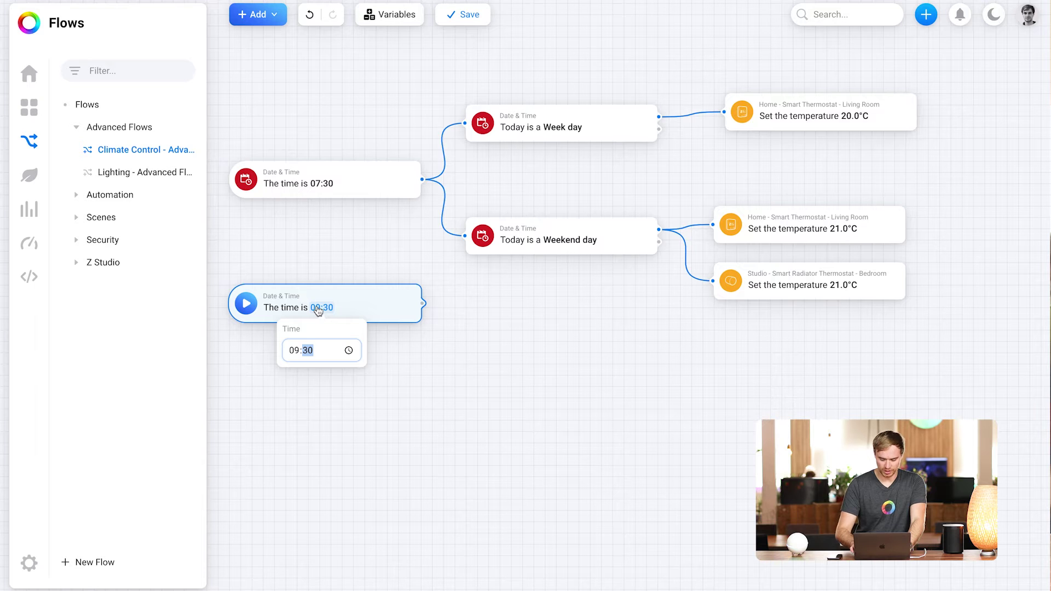
- In the Climate Control flow, set the second time trigger to 09:00 and connect it to the Weekend day card in place of 07:30
key(Return)
drag(422, 302, 465, 236)
mouse_move(444, 210)
drag(594, 233, 570, 366)
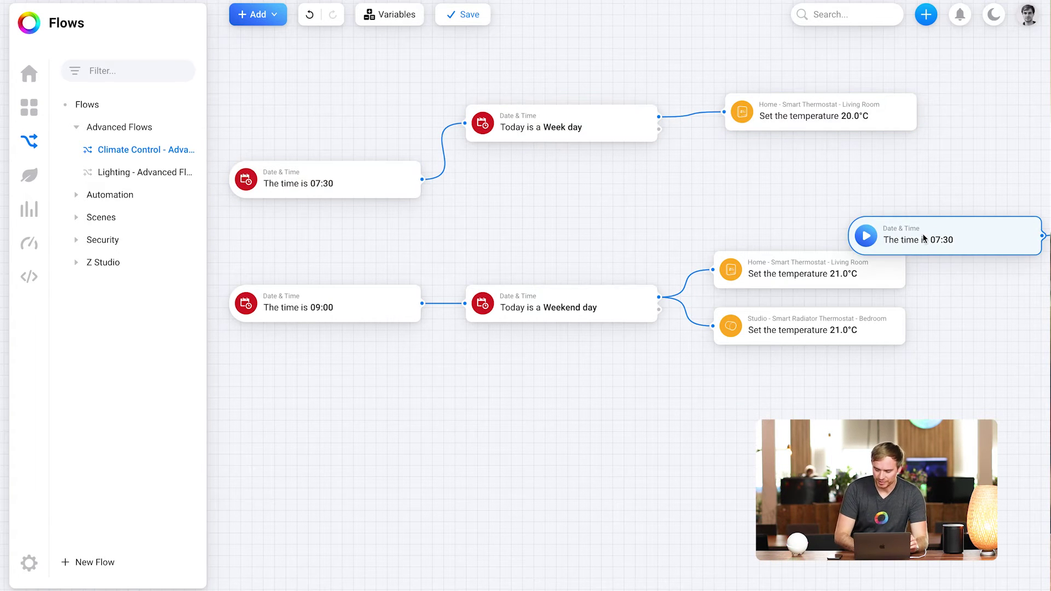
- Duplicate the 07:30 Week day thermostat chain and align the copy below the Weekend day chain
key(ctrl+v)
drag(406, 458, 315, 441)
click(702, 409)
drag(389, 455, 389, 399)
- Set the time of the copied Week day chain's trigger to 17:00
click(322, 397)
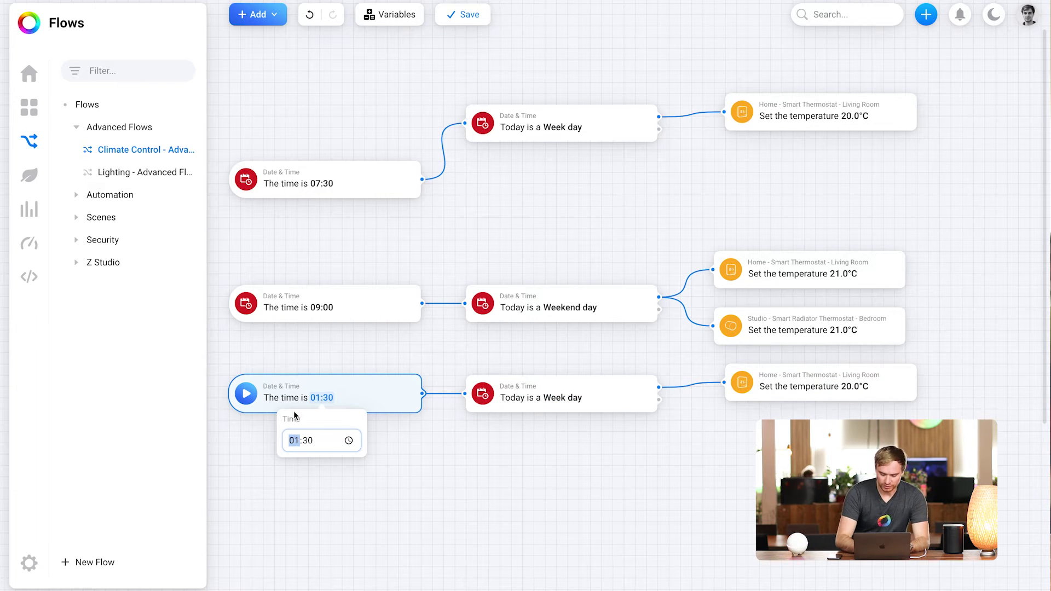
text(17:00)
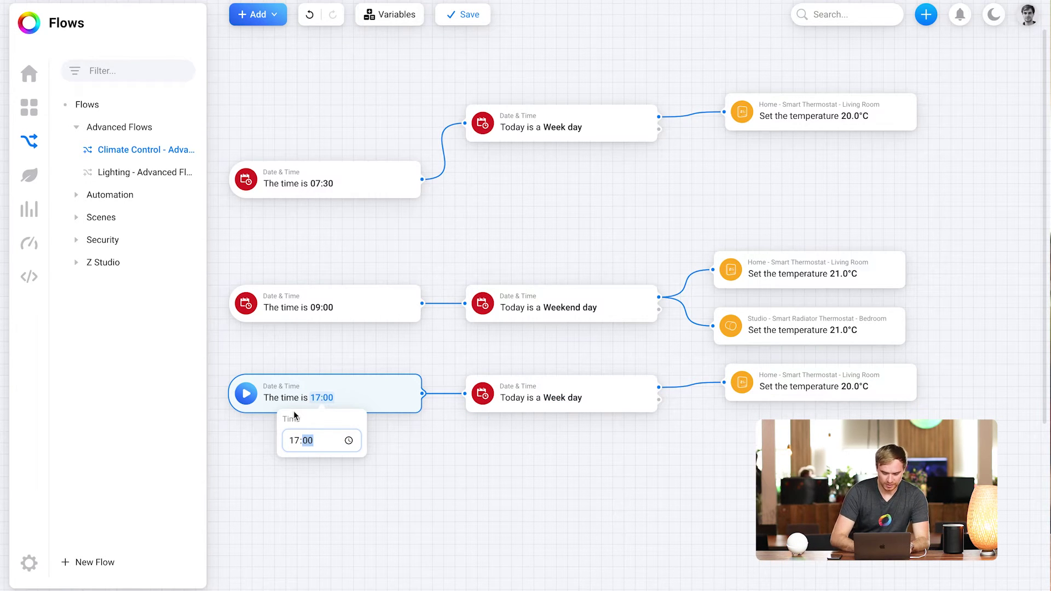
click(408, 452)
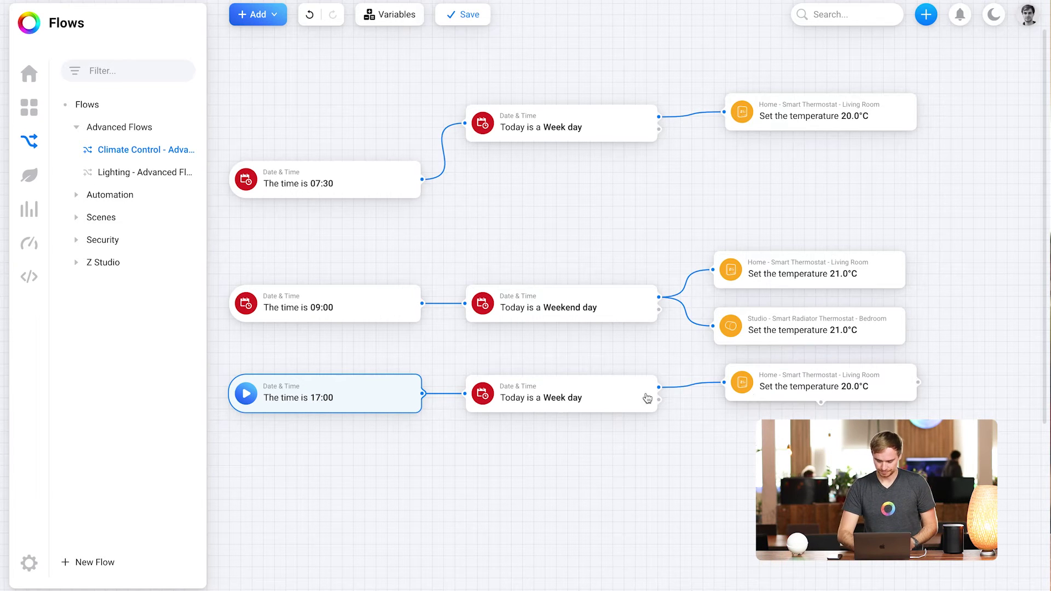
- Move the 17:00 chain slightly lower and set its Living Room thermostat temperature to 21.5°C
drag(264, 357, 822, 434)
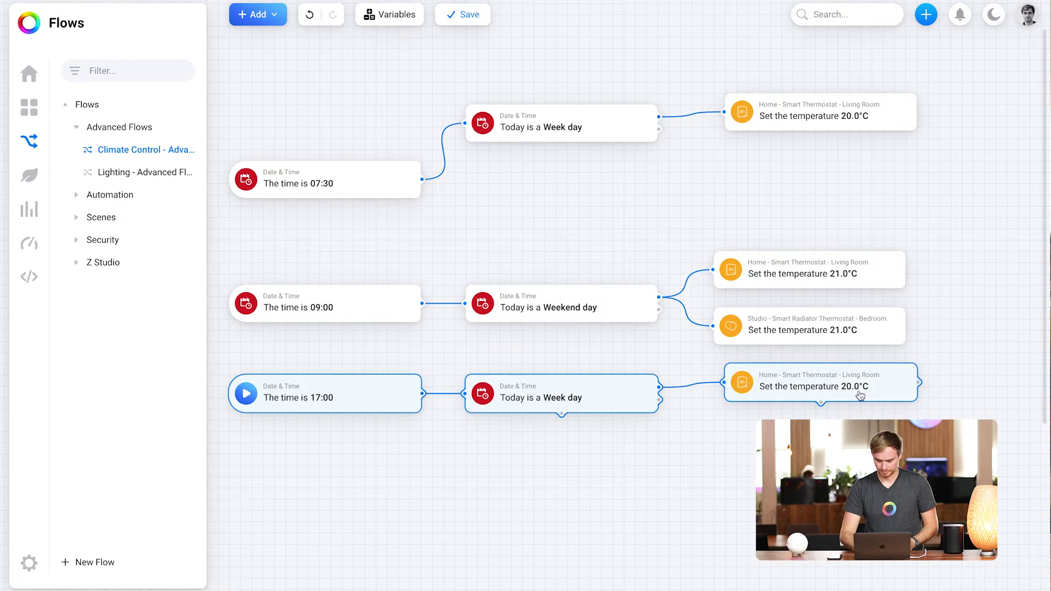
drag(868, 399, 869, 421)
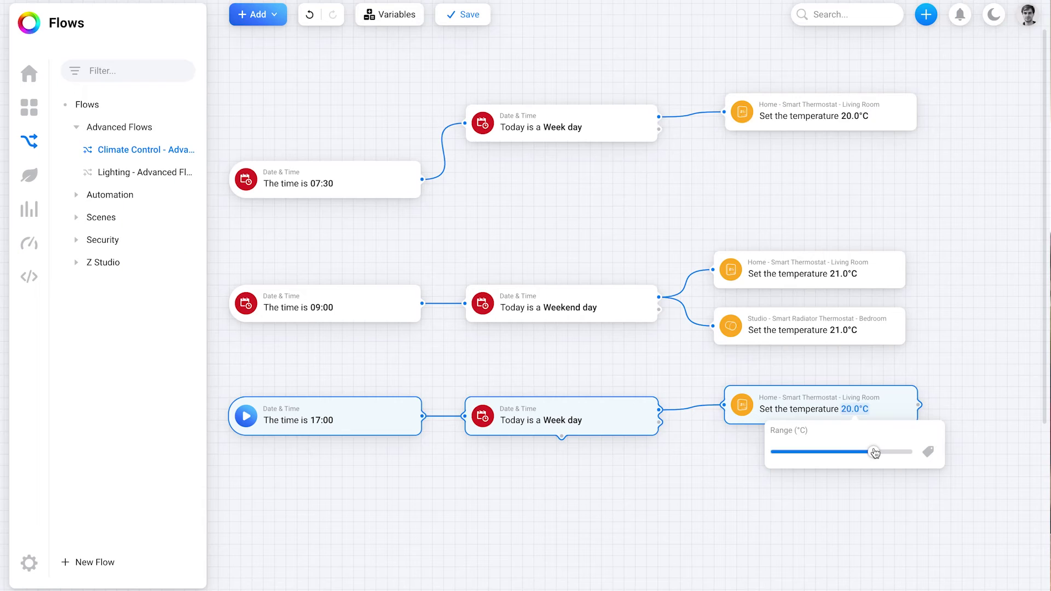
drag(875, 452, 883, 452)
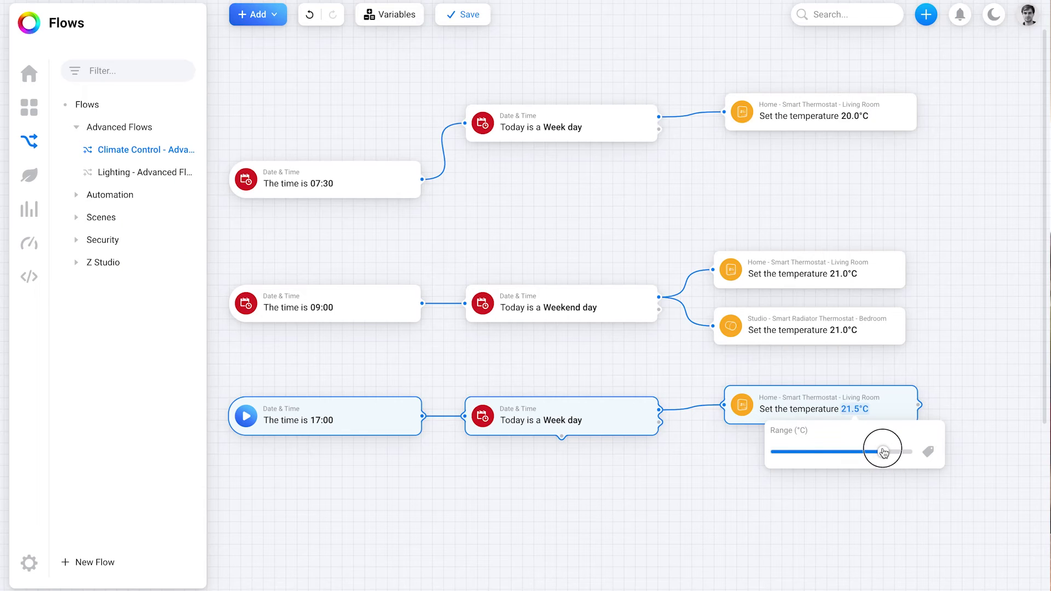
click(809, 494)
scroll(807, 491, down, 1)
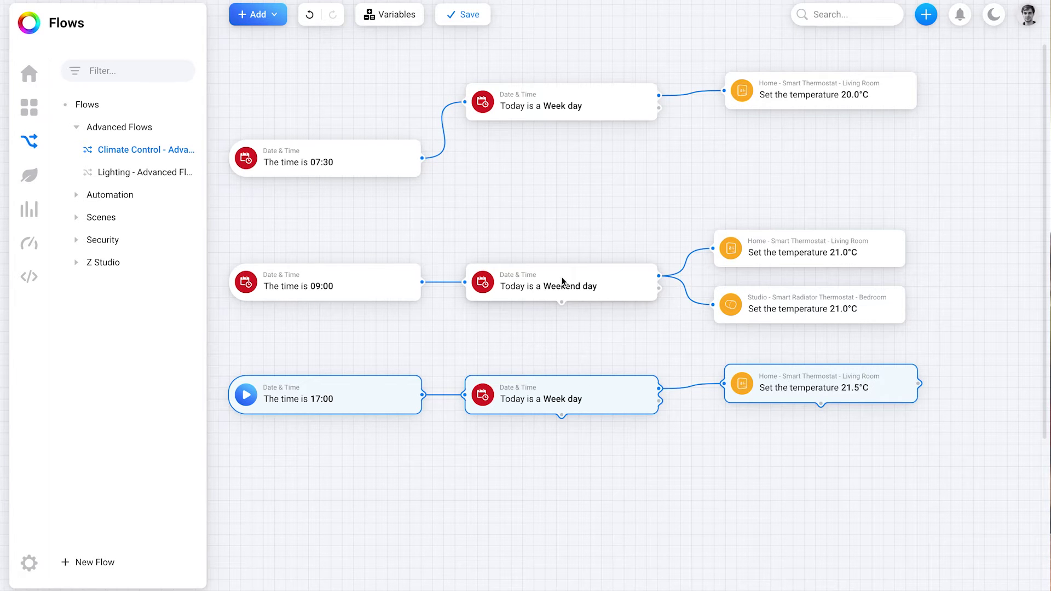
right_click(777, 466)
mouse_move(772, 491)
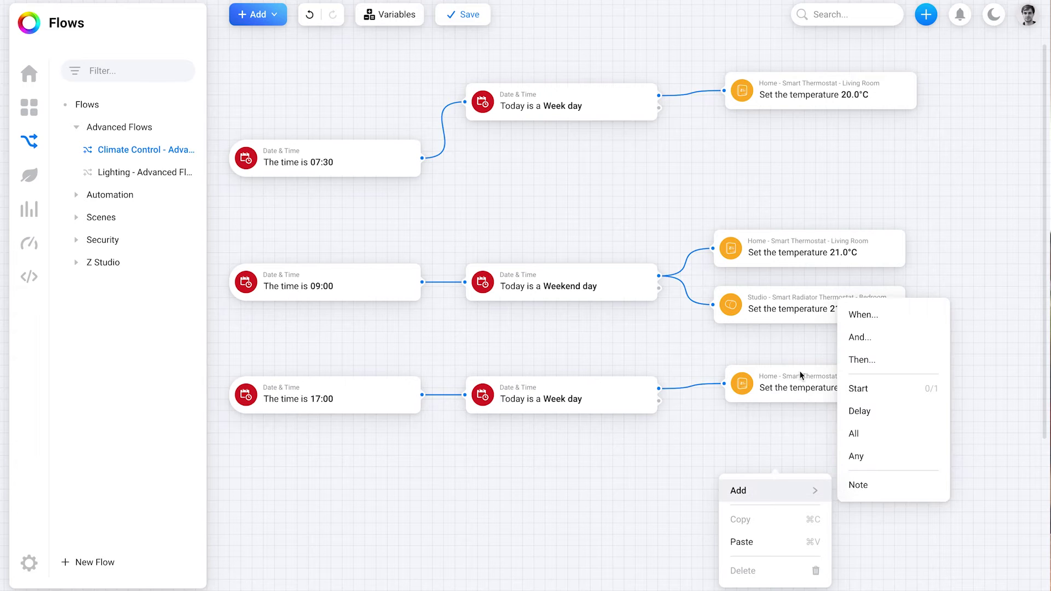
click(765, 432)
- Duplicate the Weekend day chain's Living Room and Bedroom thermostat cards below the 17:00 chain's thermostat card
drag(915, 226, 712, 340)
key(ctrl+c)
key(ctrl+v)
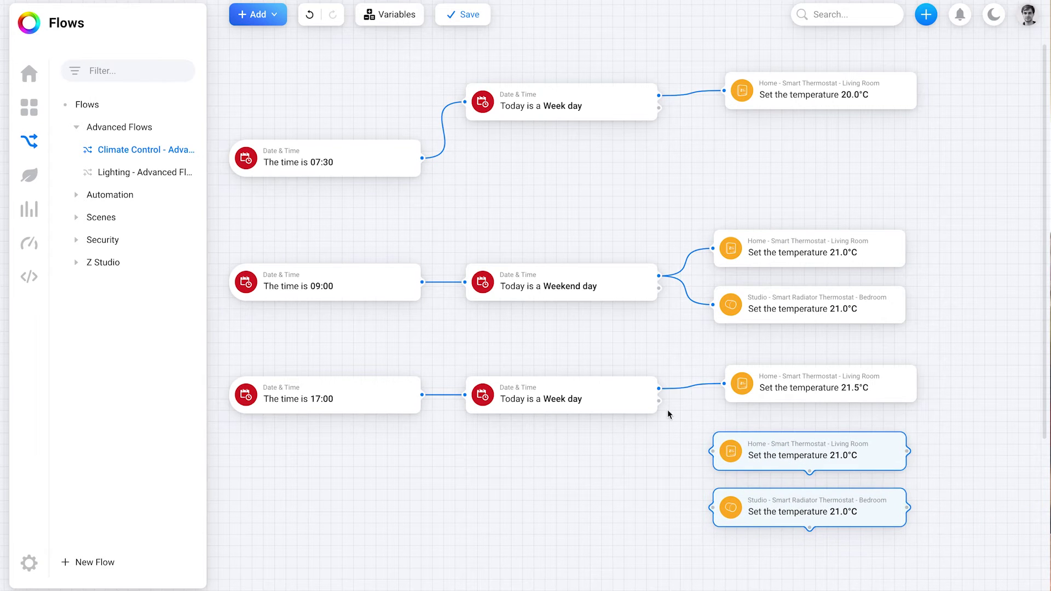
- Connect the false output of the 17:00 chain's Week day condition to the duplicated Living Room and Bedroom thermostat cards
drag(660, 401, 730, 458)
drag(659, 402, 734, 514)
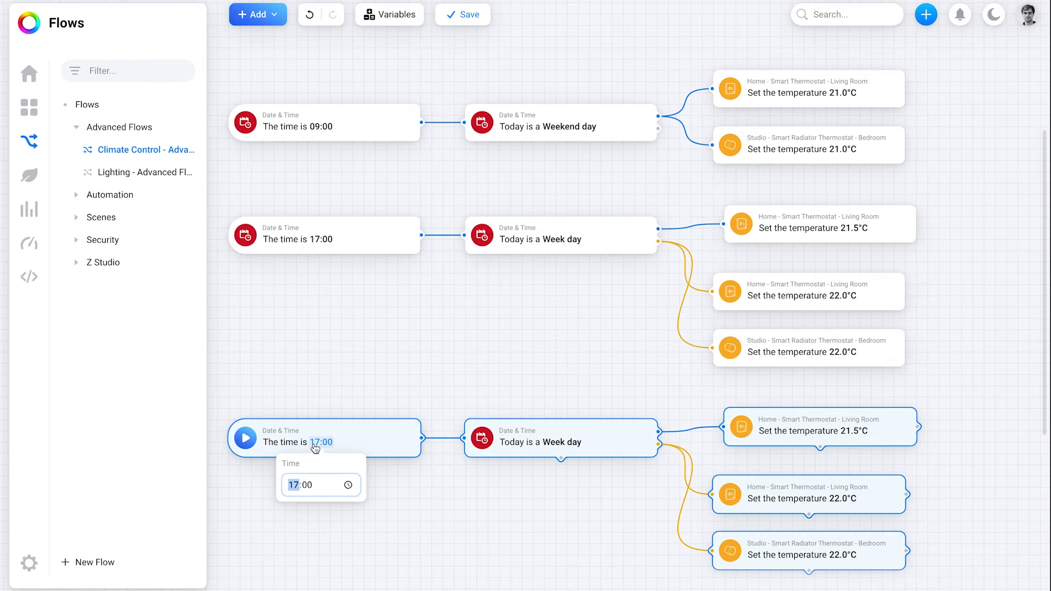
- Set the copied Week day chain's trigger time to 20:00 and both of its Living Room thermostat cards to 15.0°C
text(20:00)
key(Return)
click(854, 431)
drag(885, 474, 840, 479)
click(843, 498)
drag(814, 540, 828, 542)
scroll(843, 438, down, 2)
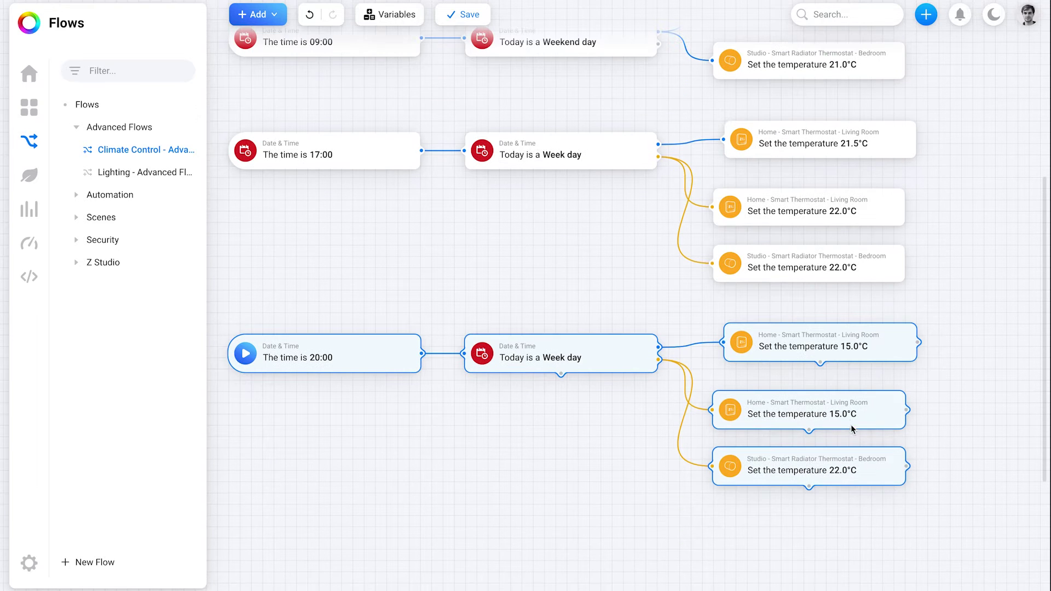
- Paste another copy of the 20:00 Week day chain below it and set the copy's trigger time to 21:00
scroll(927, 397, down, 2)
key(ctrl+v)
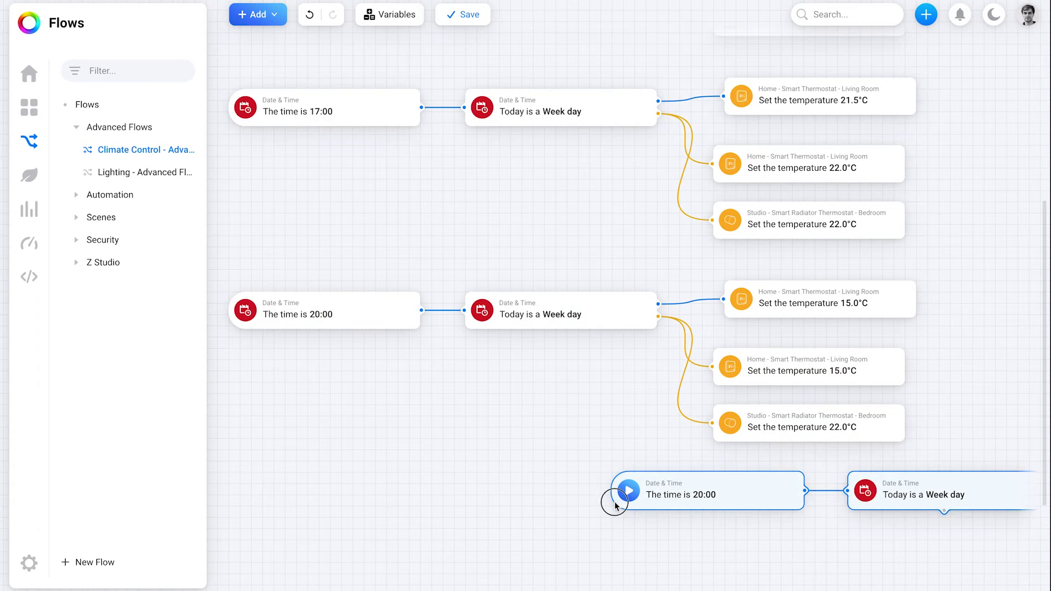
drag(615, 505, 256, 505)
click(344, 494)
text(21)
key(Return)
- Delete the 20:00 chain's two false-branch thermostat cards and the 21:00 chain's true-branch Living Room thermostat card
drag(926, 452, 704, 340)
key(Delete)
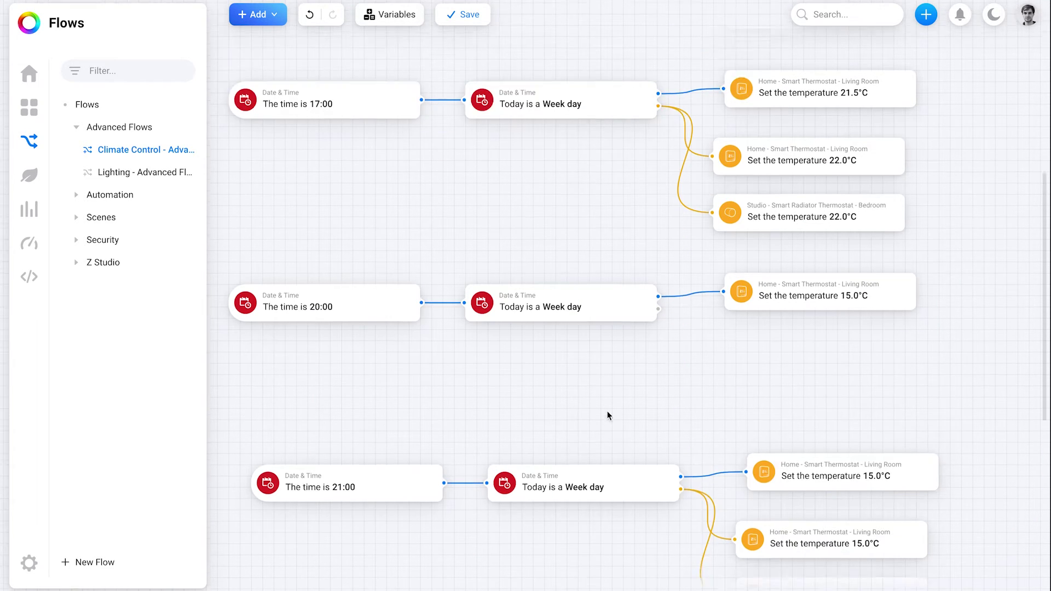
scroll(608, 415, down, 3)
drag(307, 356, 822, 525)
click(791, 397)
key(Delete)
- Move the 21:00 chain's remaining thermostat cards up beside its Week day condition and set the Bedroom thermostat to 15.0°C
drag(712, 410, 851, 553)
drag(873, 523, 832, 486)
click(844, 445)
drag(646, 343, 871, 369)
click(809, 398)
- Add a copy of the Bedroom thermostat card to the 20:00 chain, connected to its Week day condition's false output, and save the flow
key(ctrl+c)
key(ctrl+v)
drag(893, 313, 751, 251)
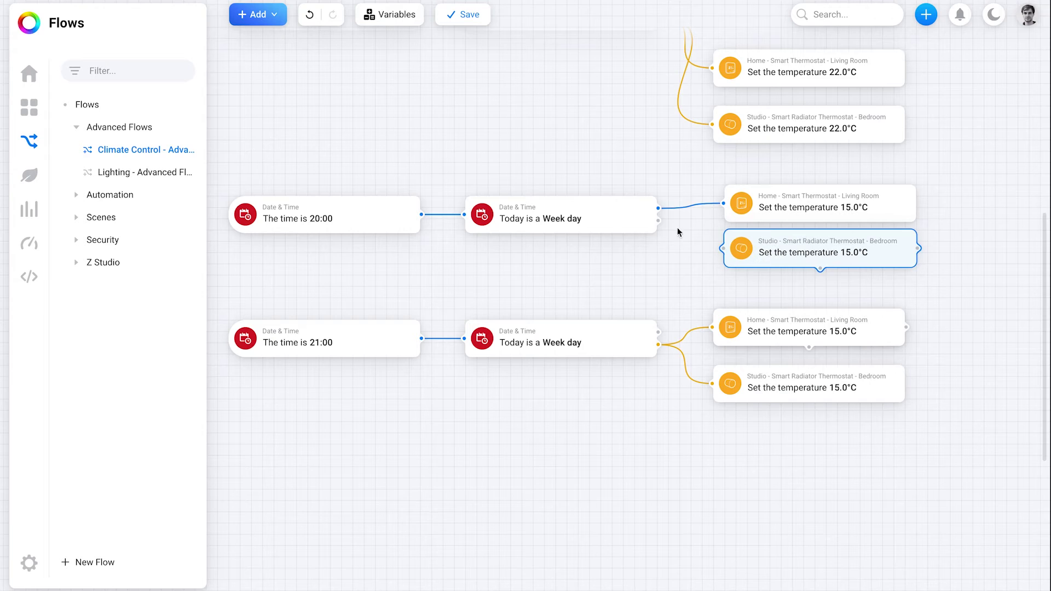
drag(658, 220, 724, 248)
scroll(727, 254, up, 3)
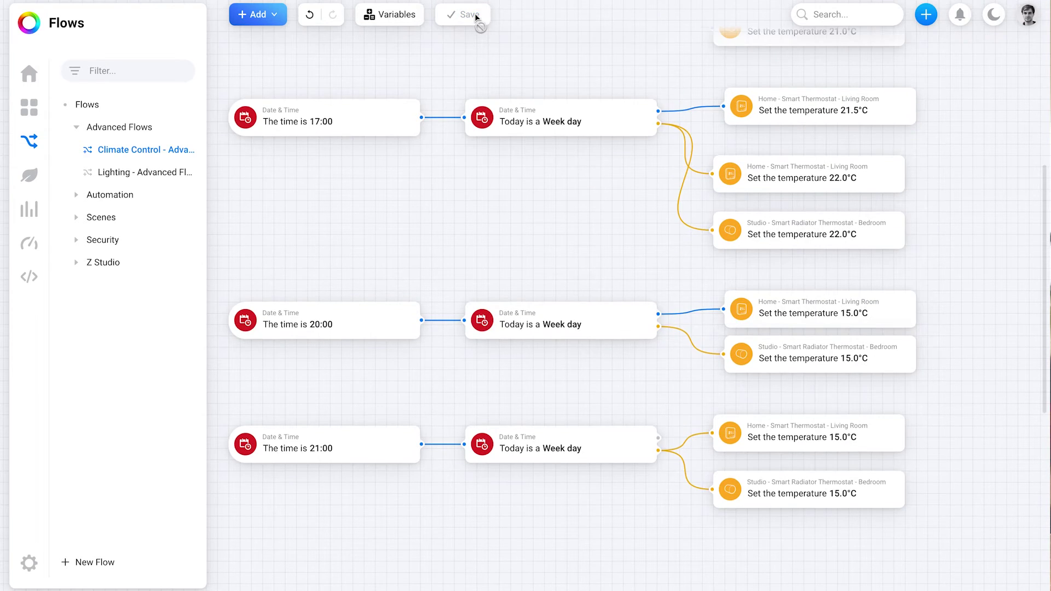
scroll(514, 91, up, 3)
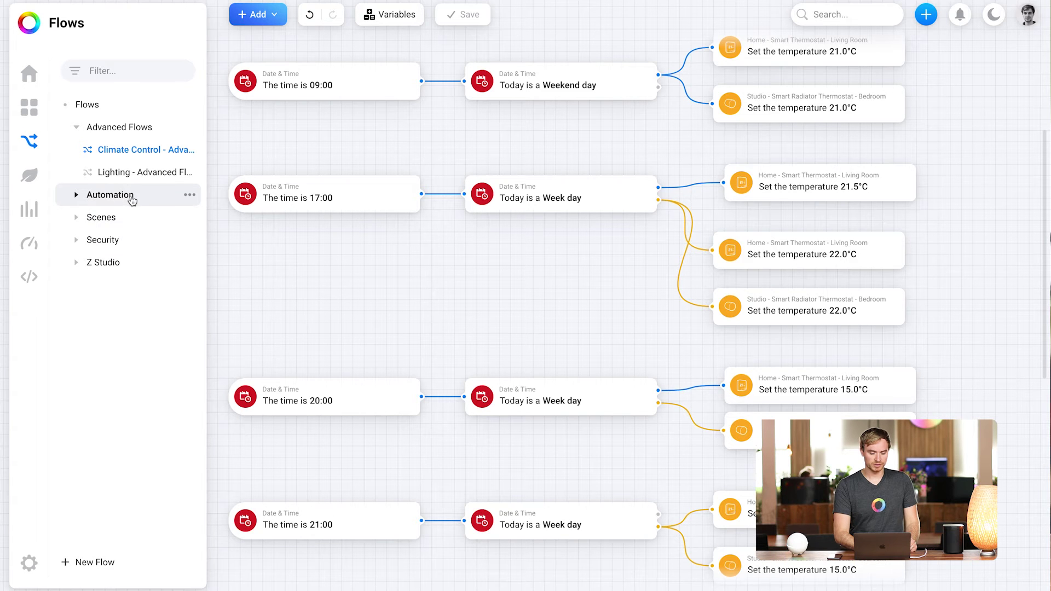
- Move the Lighting advanced flow into the Automation folder and expand that folder to show its flows
drag(147, 172, 143, 202)
click(76, 172)
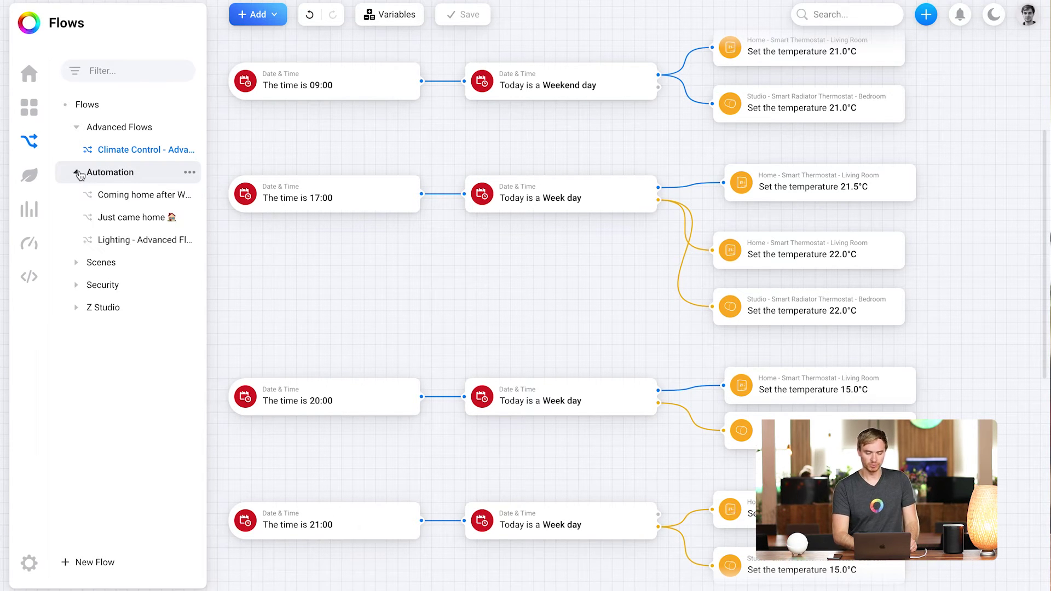
click(88, 244)
click(151, 153)
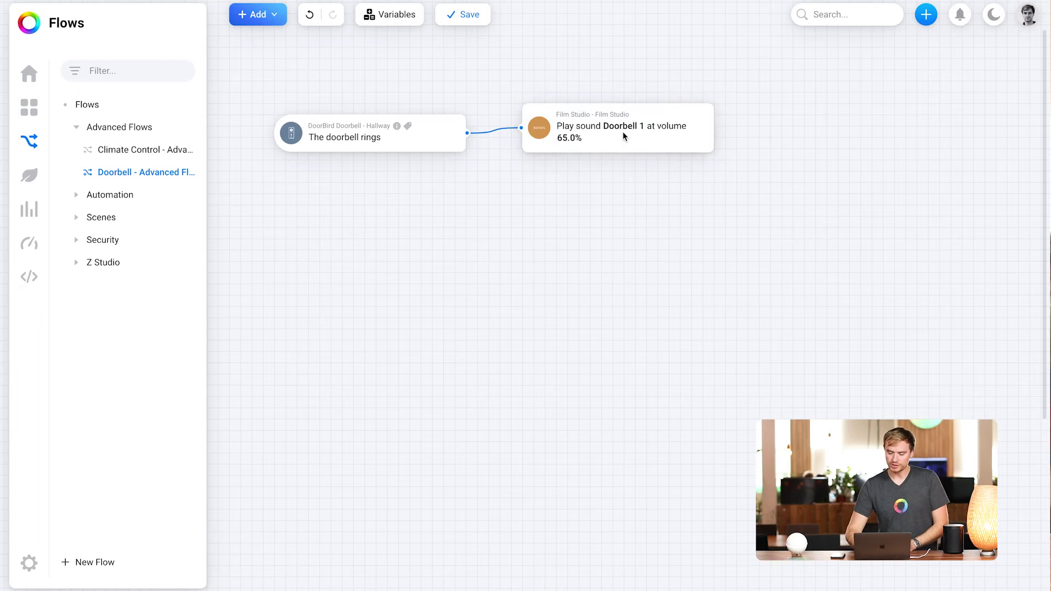
- Add a Delay card after the Doorbell 1 sound card and set it to 5 seconds
right_click(623, 133)
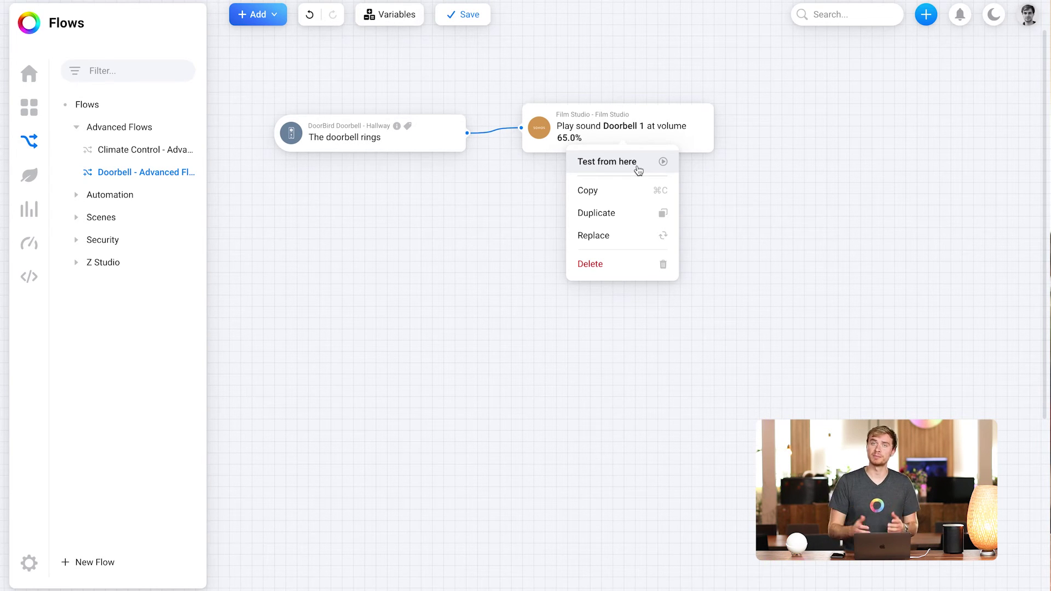
right_click(764, 104)
mouse_move(759, 131)
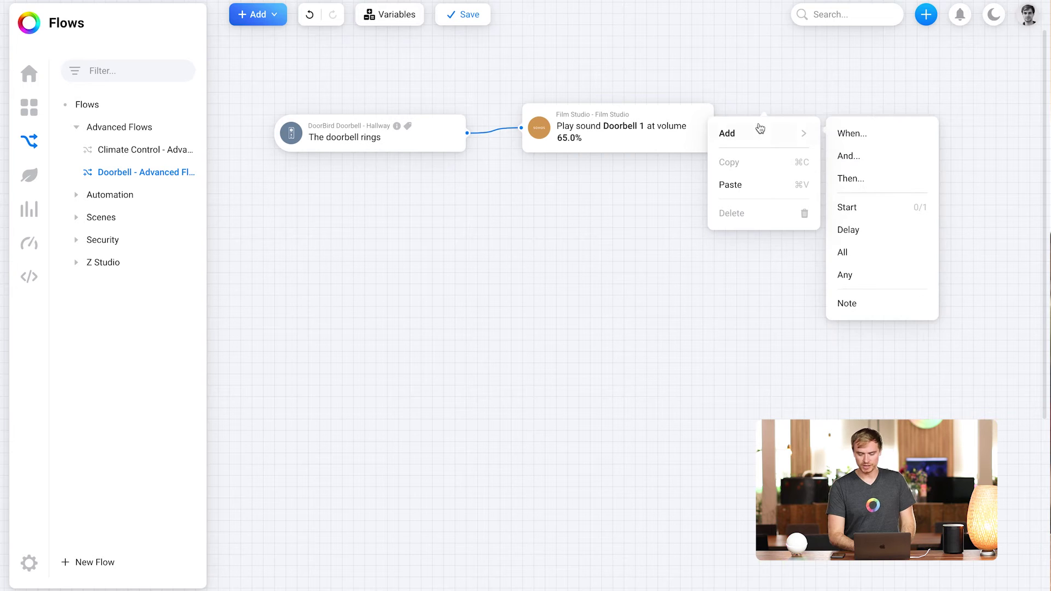
click(849, 230)
drag(869, 232, 789, 132)
click(778, 130)
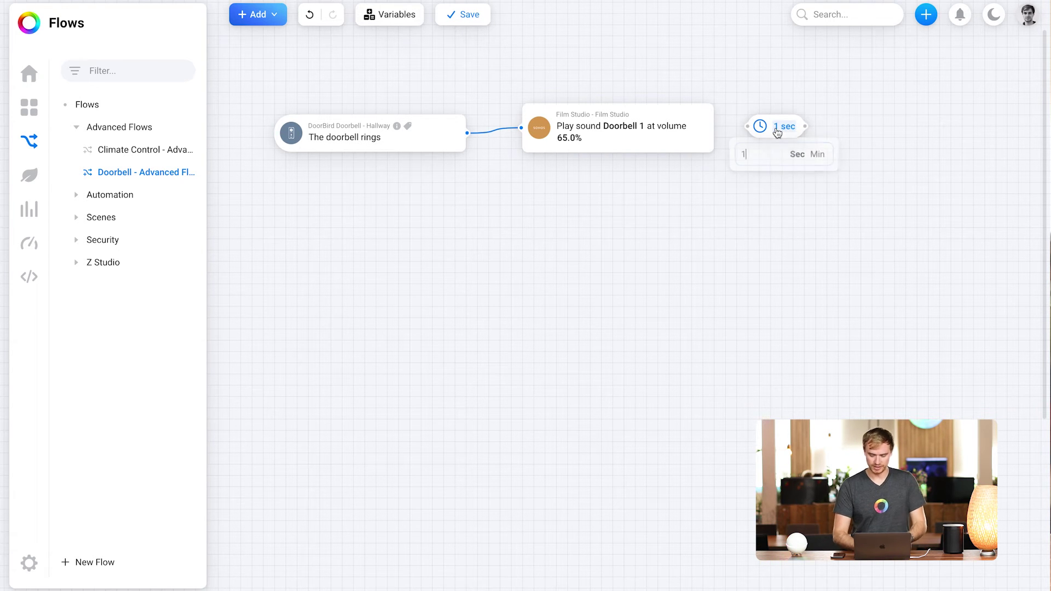
key(BackSpace)
text(5)
key(Return)
- Copy the Doorbell 1 sound card and place the copy on the other side of the delay card
right_click(834, 137)
click(638, 134)
click(658, 149)
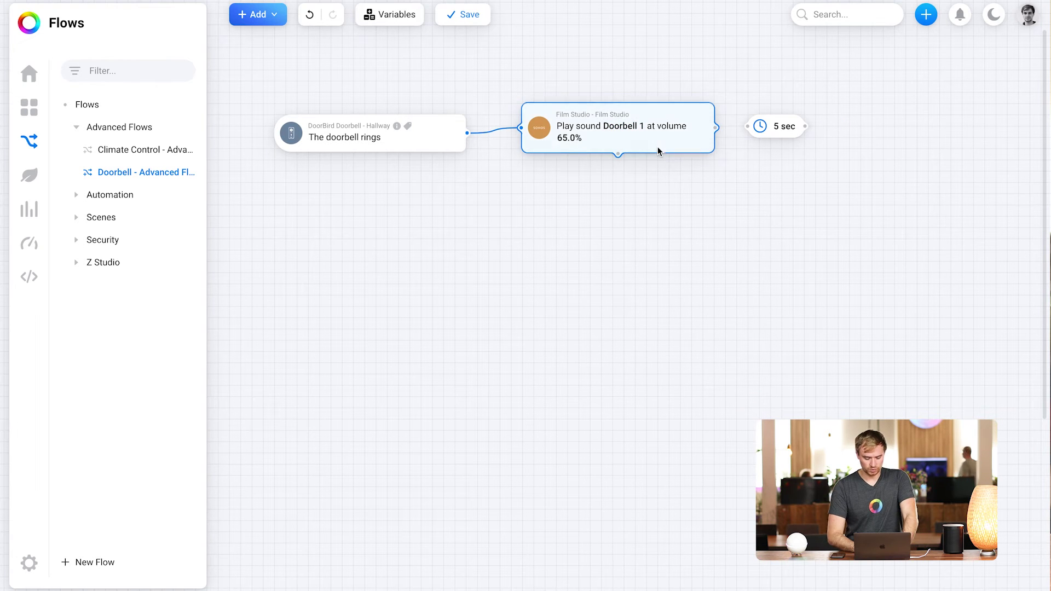
key(ctrl+v)
drag(997, 146, 891, 121)
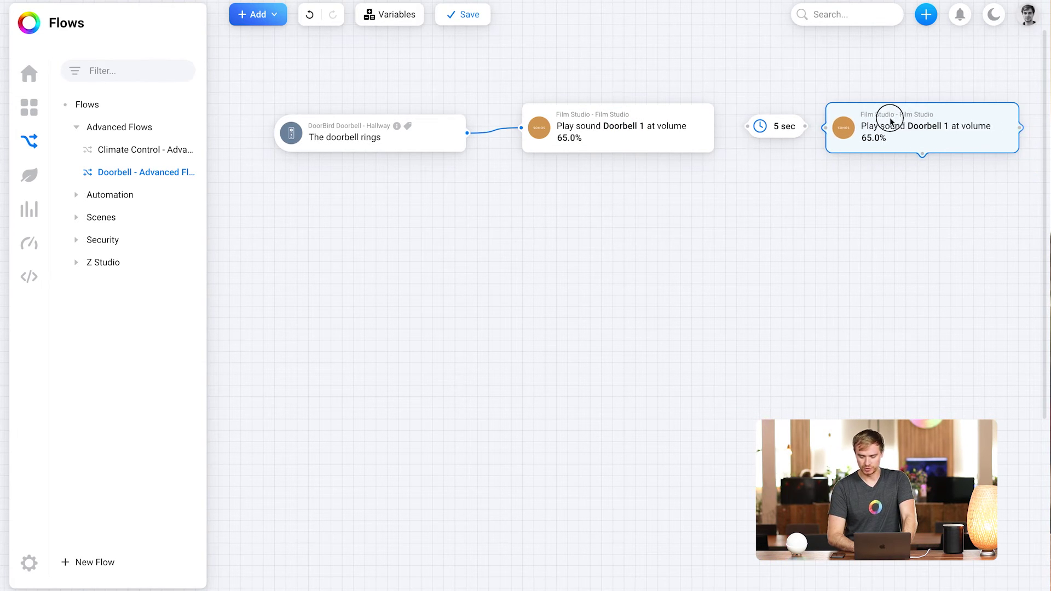
- Set the delay to 3 seconds and connect it between the two Doorbell 1 sound cards
click(781, 127)
text(43)
key(Return)
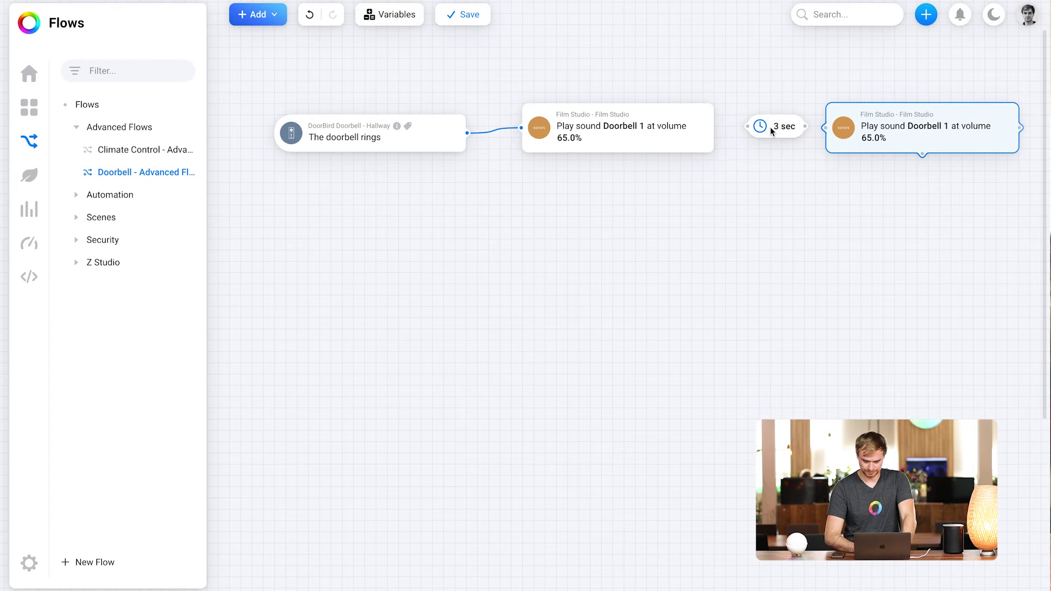
drag(772, 136, 739, 127)
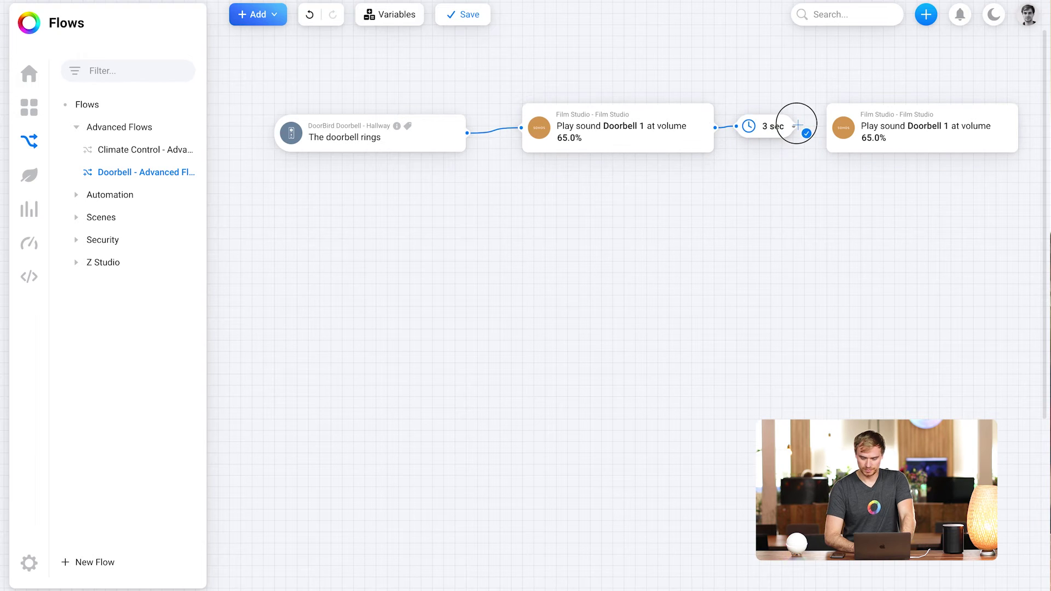
drag(830, 128, 831, 128)
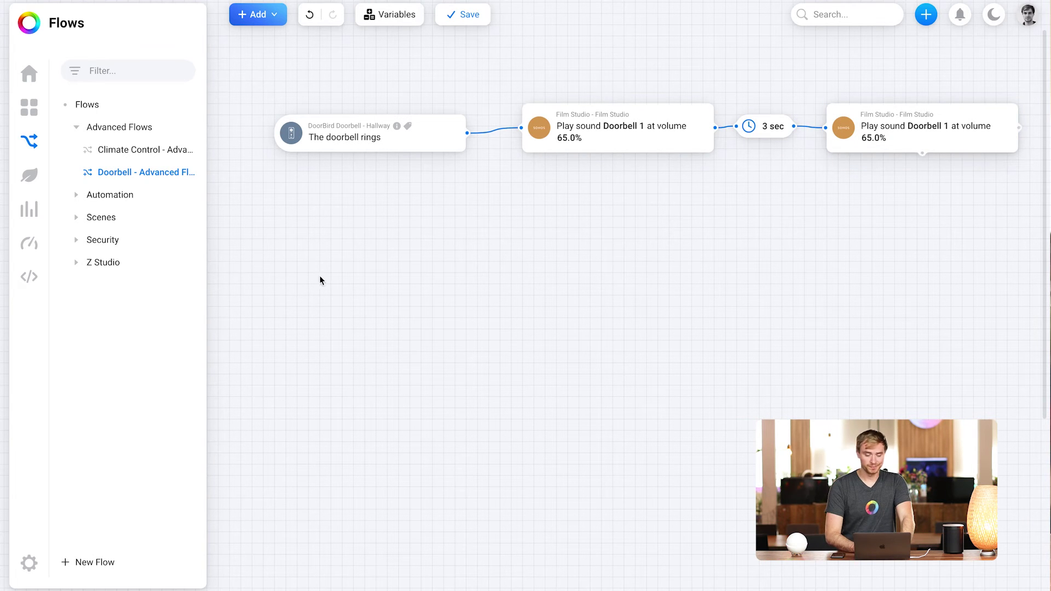
- Test the flow starting from the first Doorbell 1 sound card, and exit the test when it is done
click(589, 140)
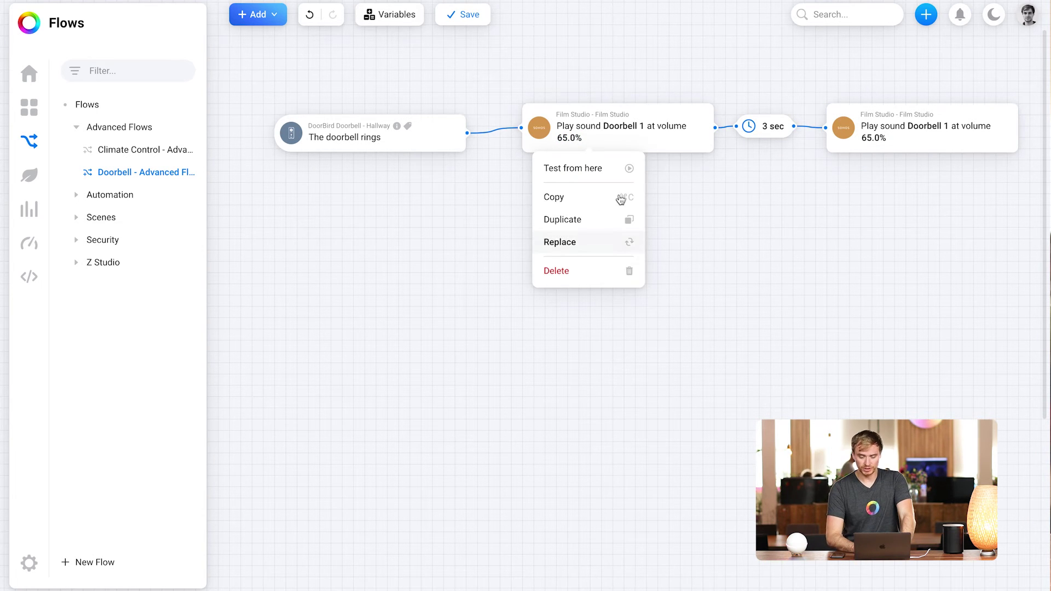
click(625, 173)
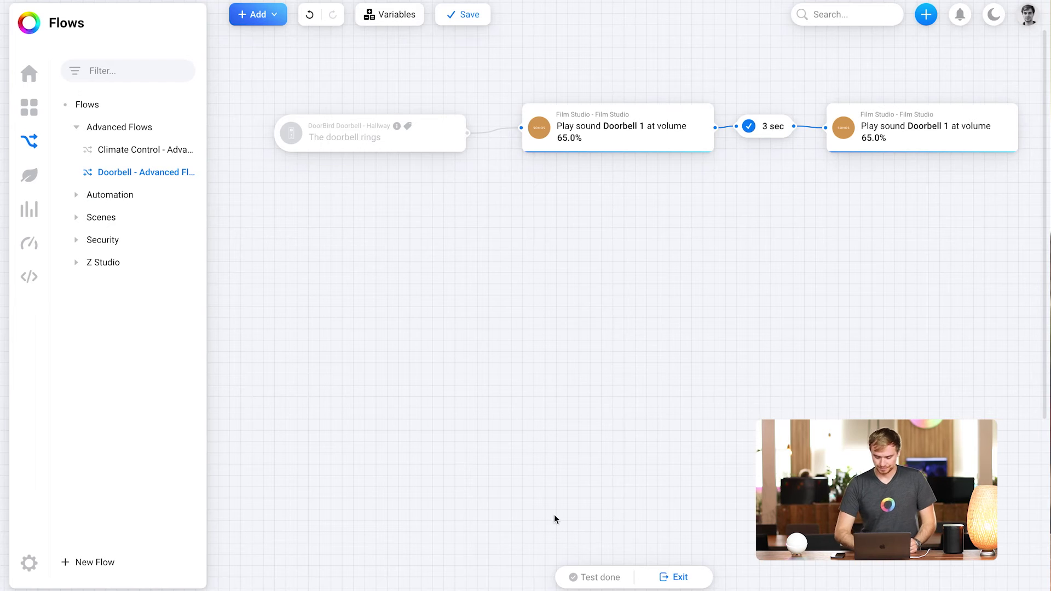
click(677, 582)
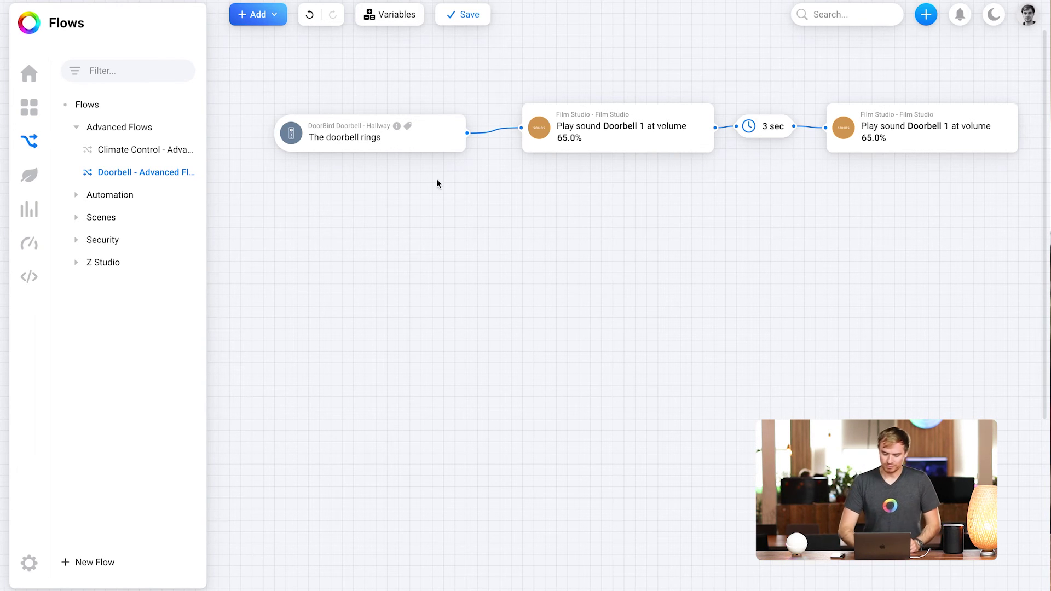
- Add a DoorBird Doorbell "Motion is detected" trigger and place it below the "The doorbell rings" trigger
right_click(419, 176)
mouse_move(425, 206)
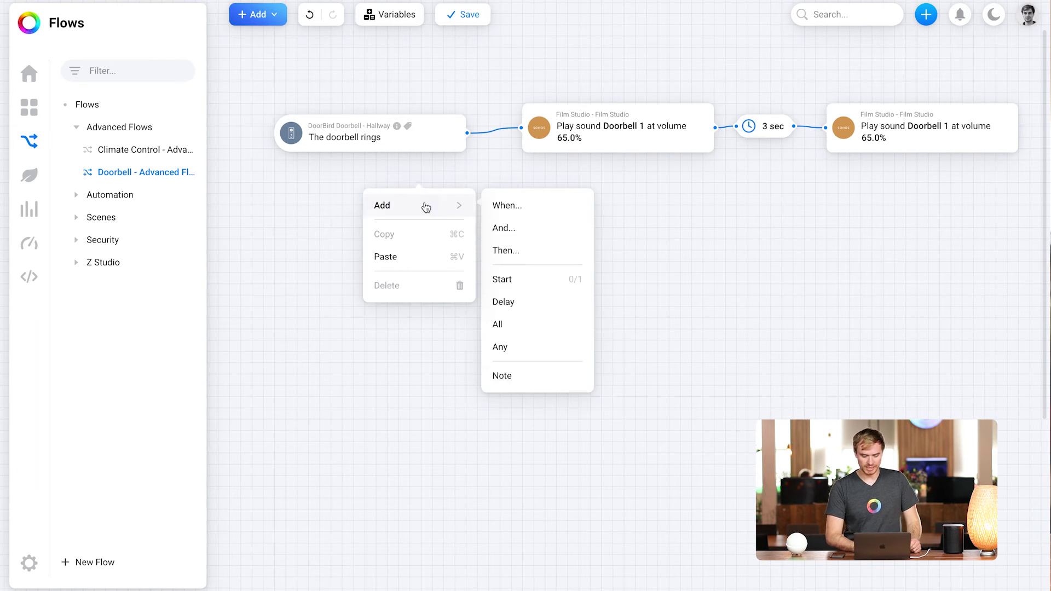
click(536, 214)
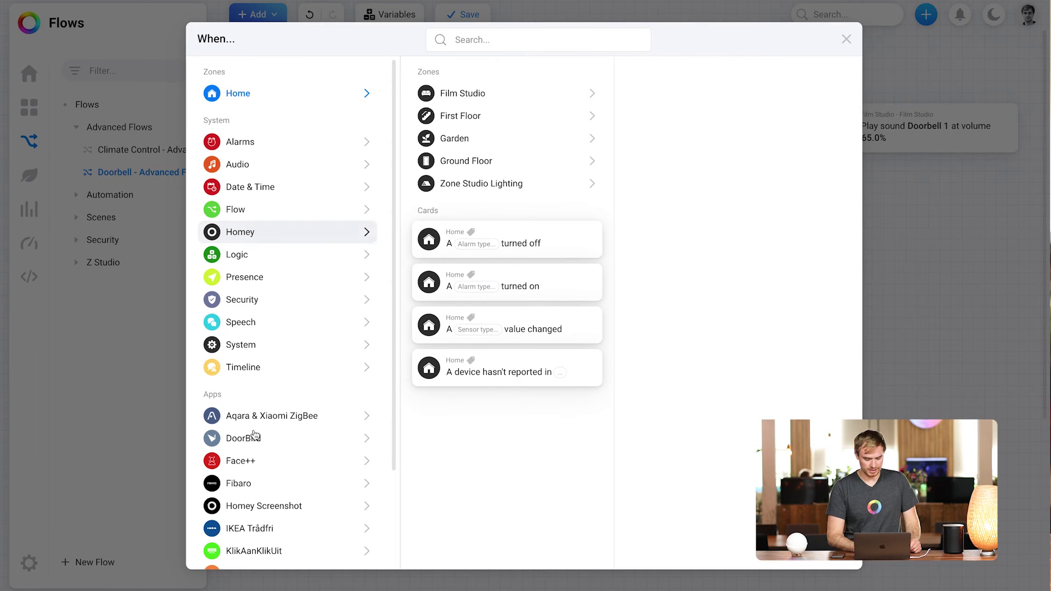
click(254, 448)
click(558, 98)
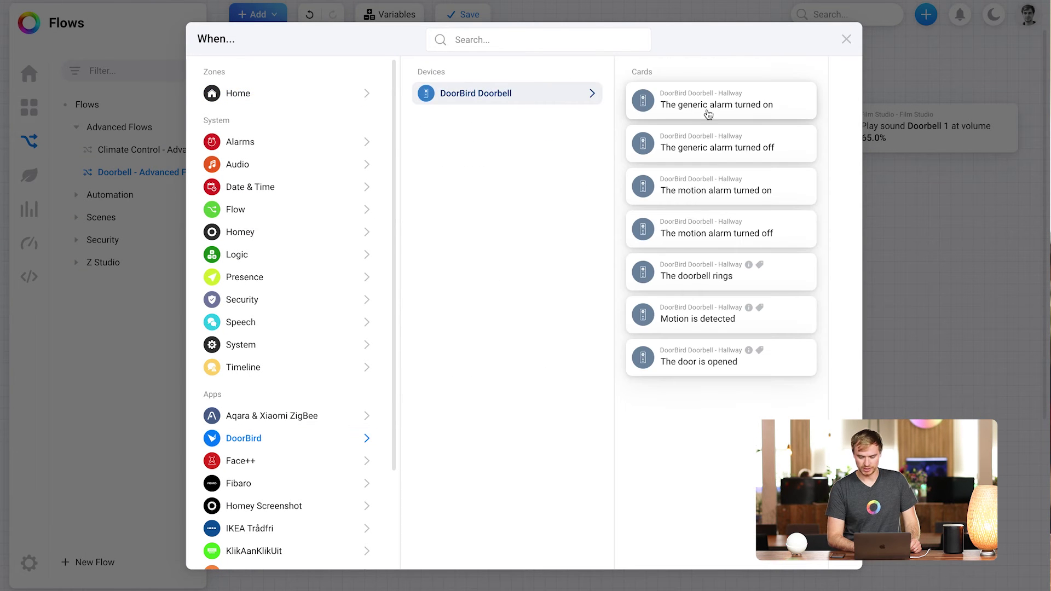
click(764, 329)
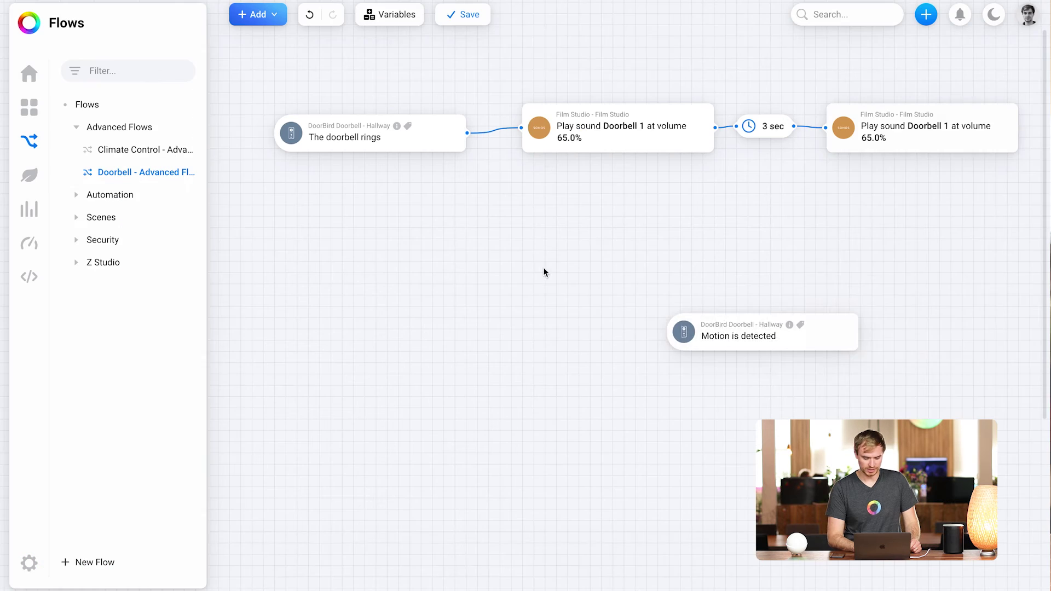
click(372, 206)
- Add an Any card beside the two doorbell triggers and connect both triggers to it
right_click(572, 203)
mouse_move(568, 242)
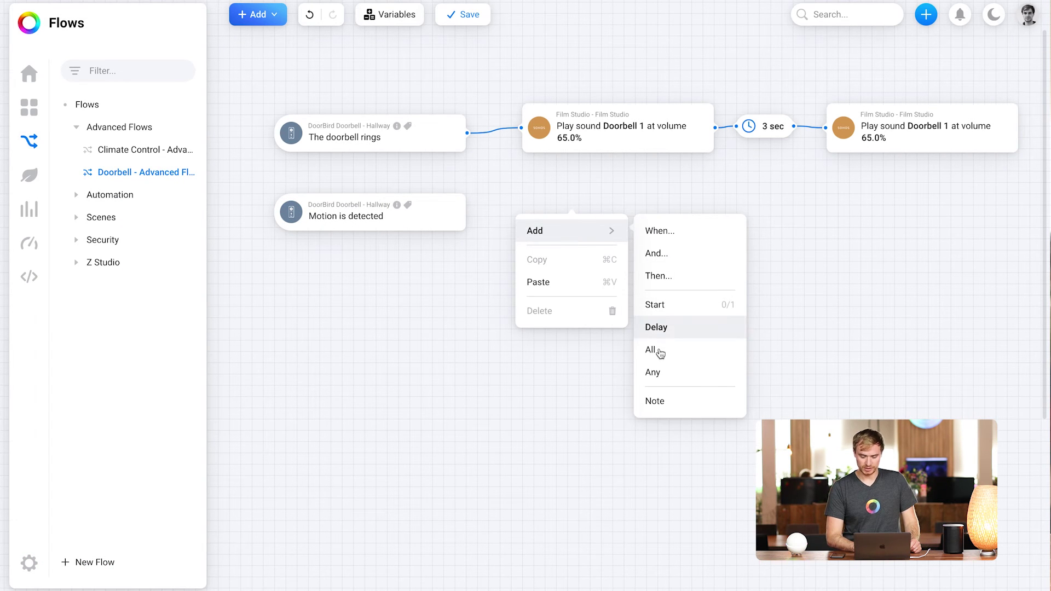
click(656, 373)
click(528, 168)
drag(468, 133, 512, 182)
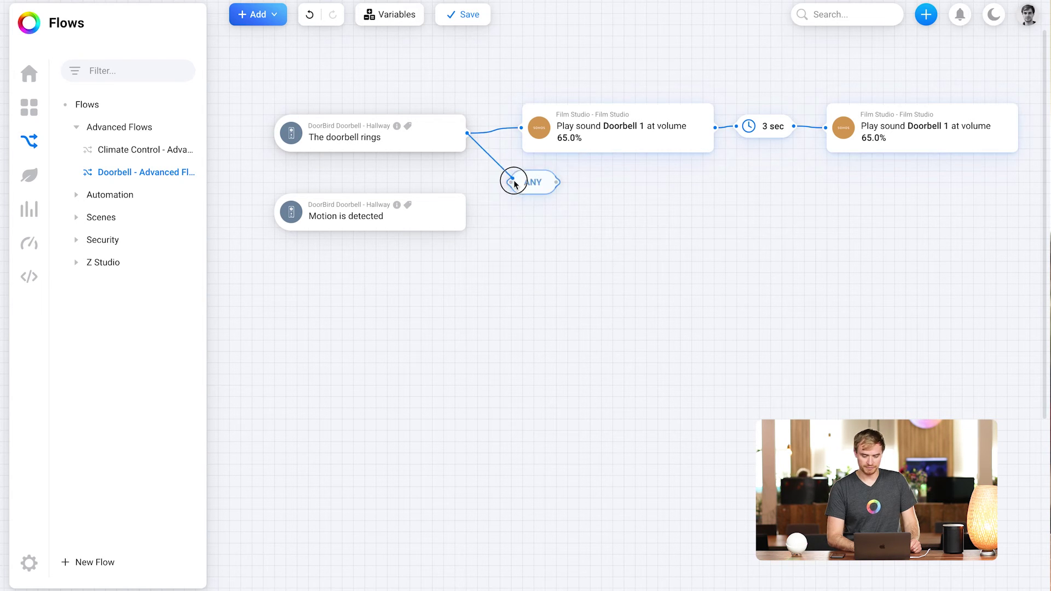
drag(466, 214, 526, 185)
- Add a push notification action that sends an image with a message, and connect the Any card to it
right_click(614, 213)
mouse_move(617, 247)
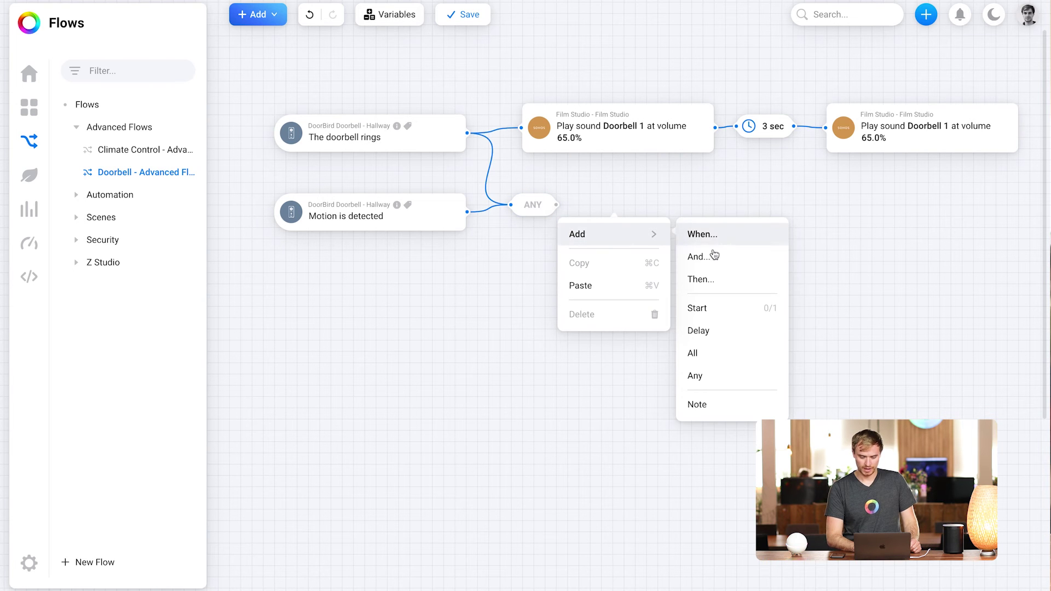
click(711, 278)
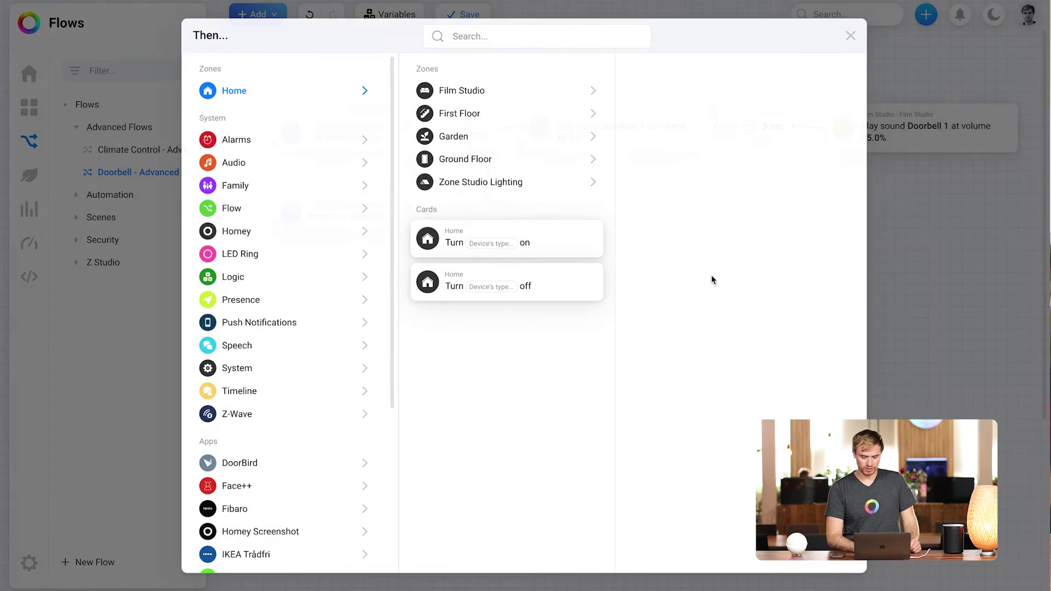
click(316, 324)
click(560, 162)
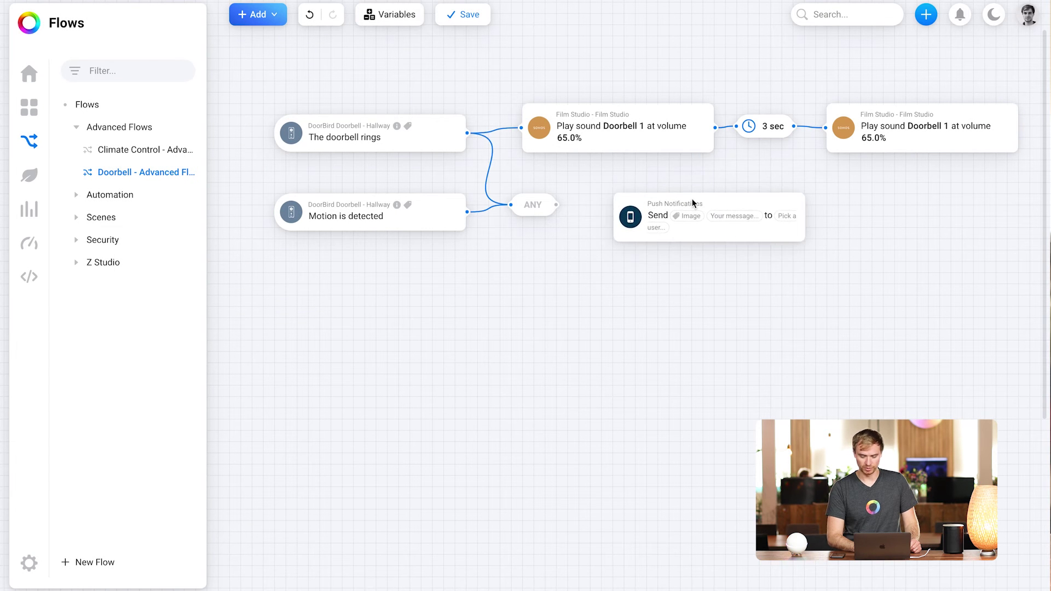
click(675, 198)
drag(557, 205, 593, 207)
- Choose the second snapshot tag from this flow as the push notification's image
click(667, 206)
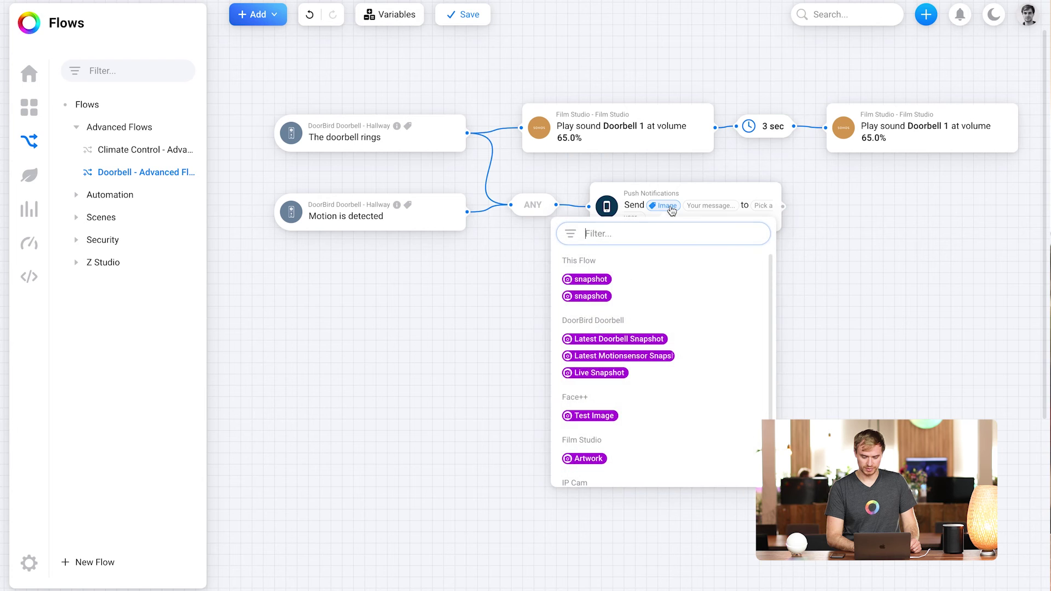
click(603, 280)
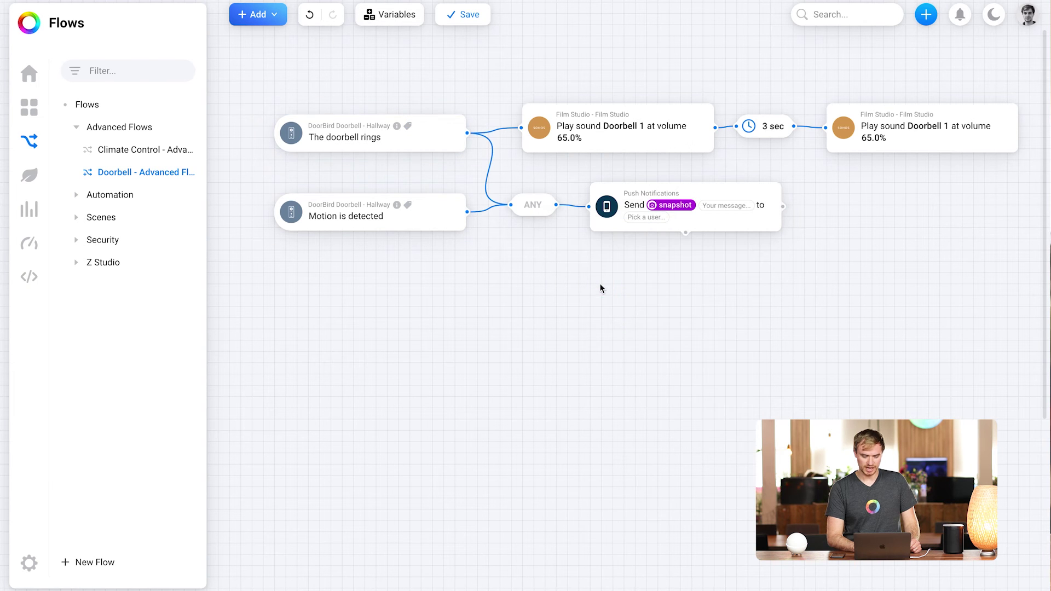
click(668, 206)
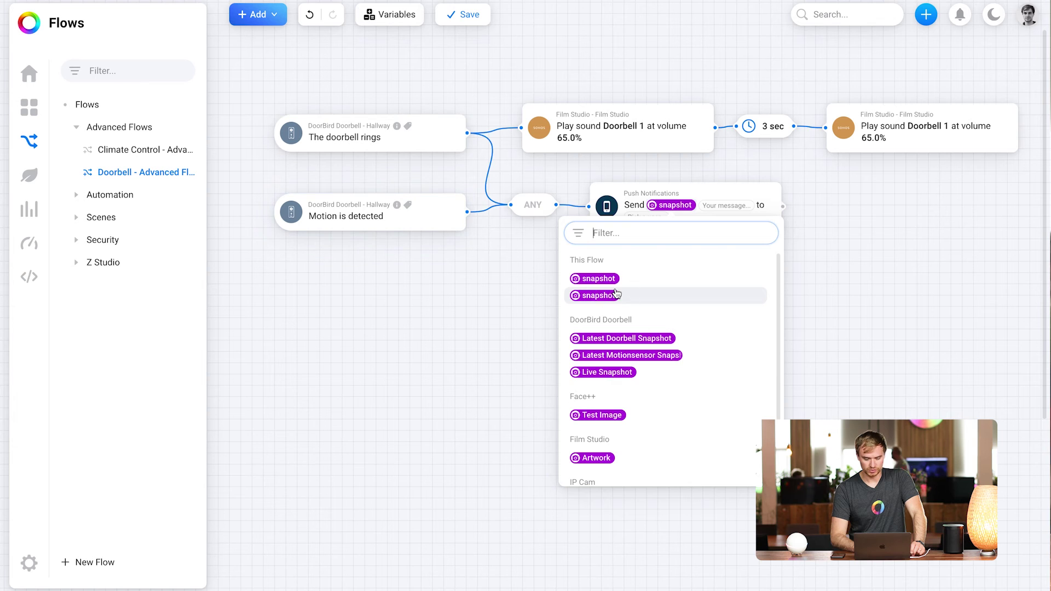
click(617, 295)
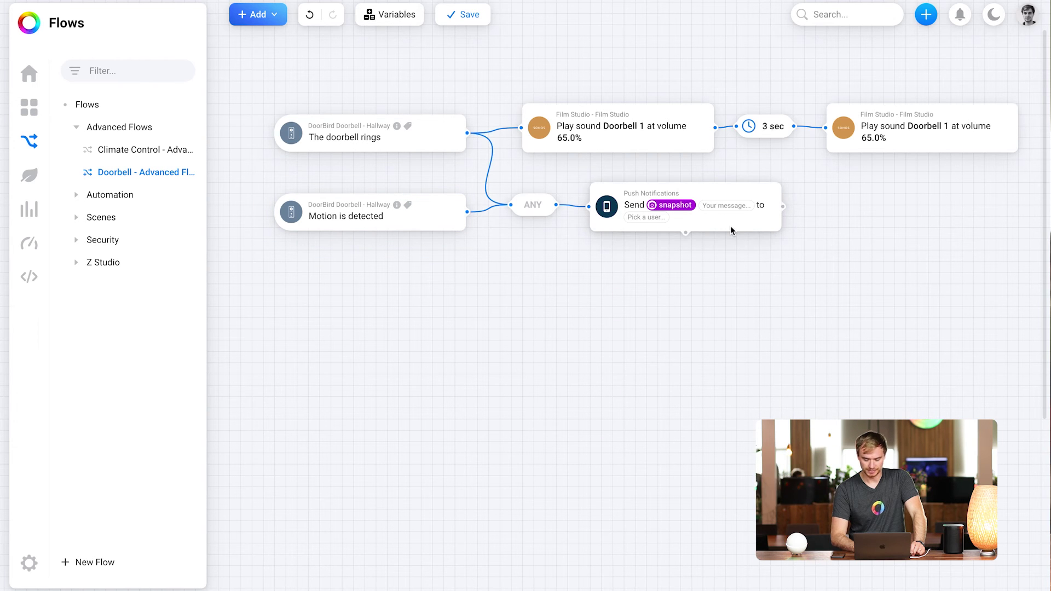
- Move the push notification card further from the Any card and add a 1-second delay card between them
drag(758, 224, 792, 227)
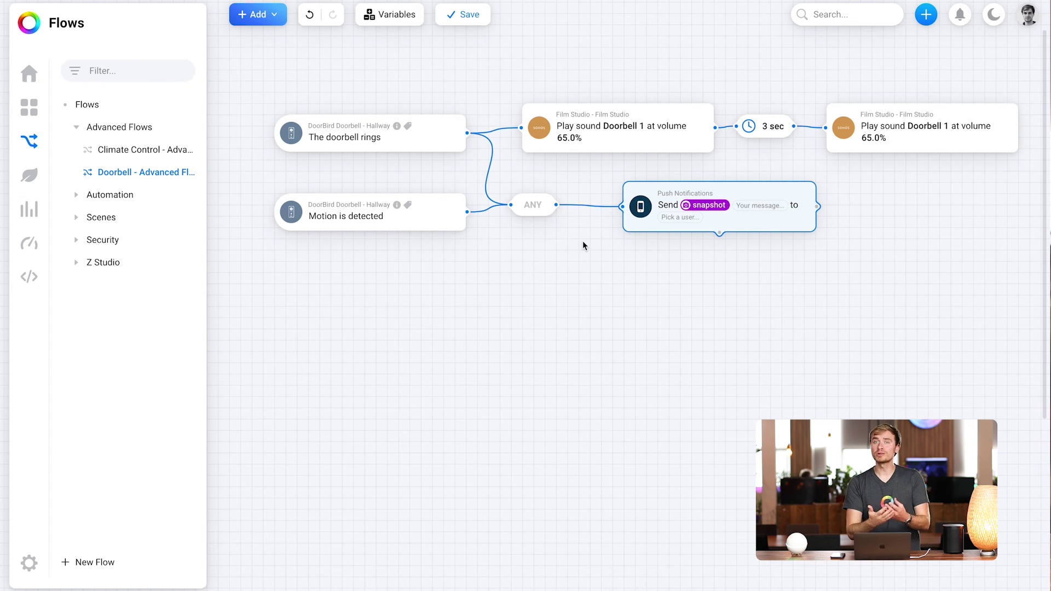
right_click(565, 230)
mouse_move(560, 256)
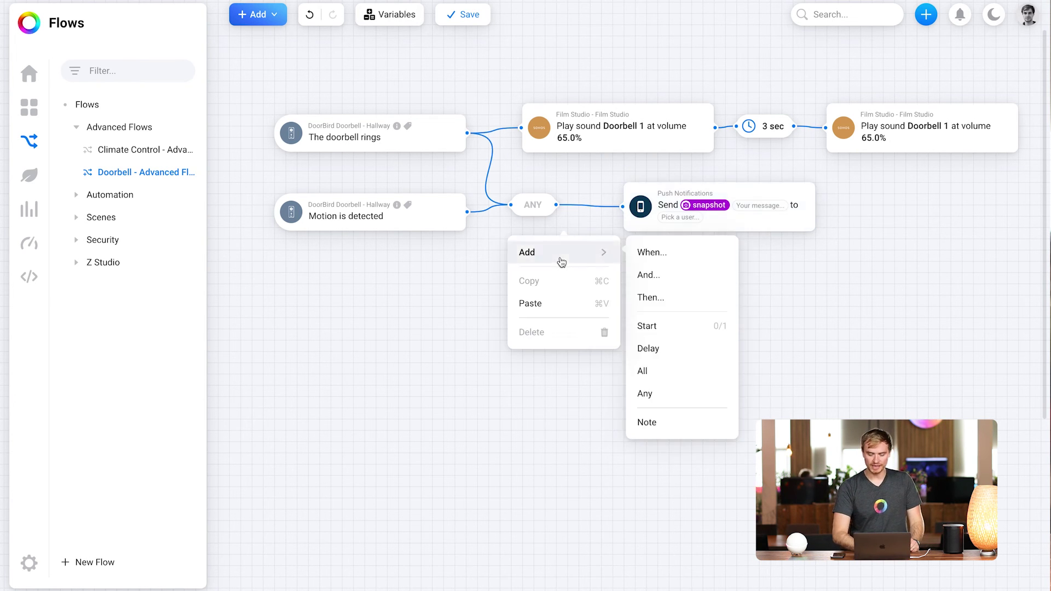
click(659, 350)
drag(665, 353, 579, 239)
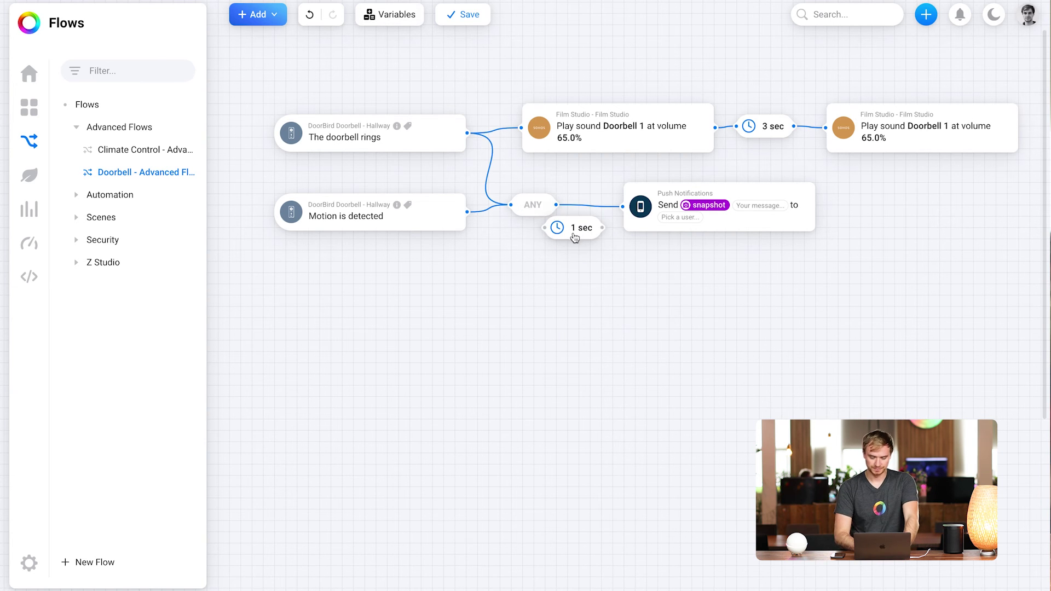
click(577, 257)
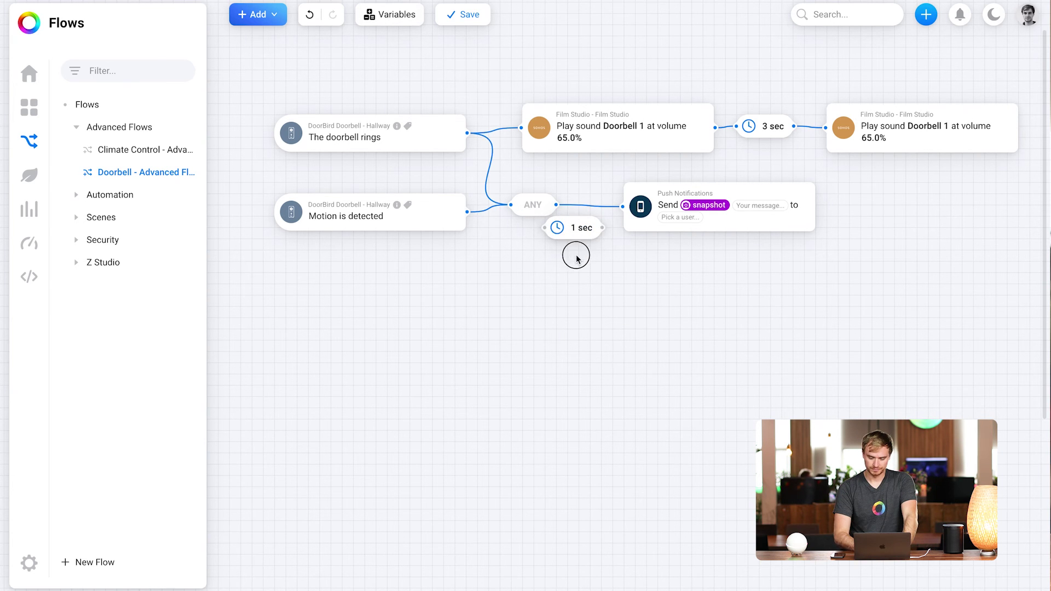
- Connect the Any card through the 1-second delay to the push notification and remove the direct connection between them
drag(556, 205, 623, 207)
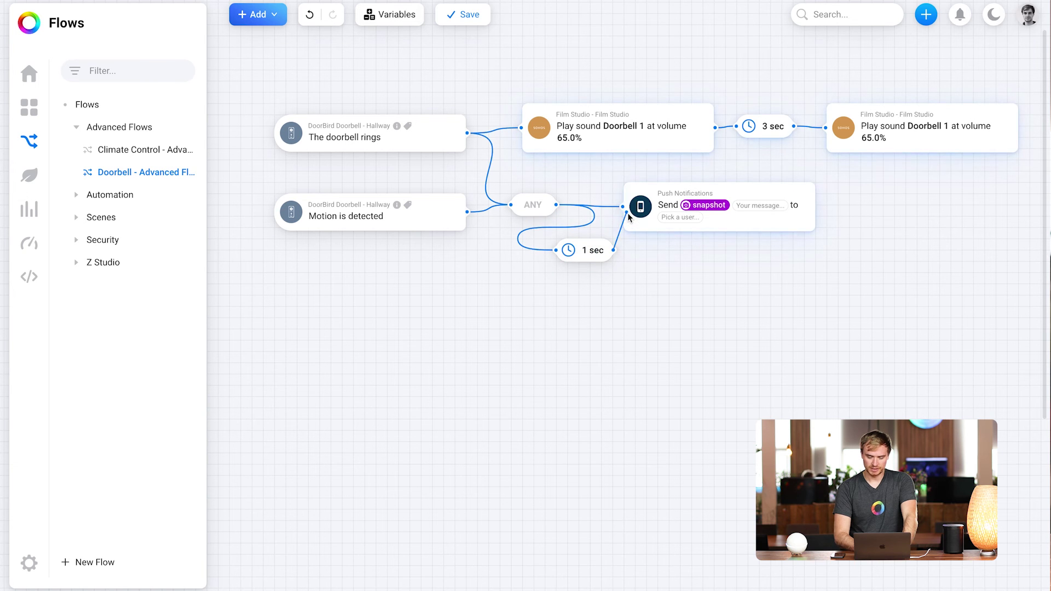
click(595, 207)
mouse_move(544, 210)
mouse_down()
mouse_move(538, 181)
mouse_move(537, 196)
mouse_up()
click(511, 281)
- Set the push notification's message to "Someone is at the Door!" and select the recipient user
click(761, 205)
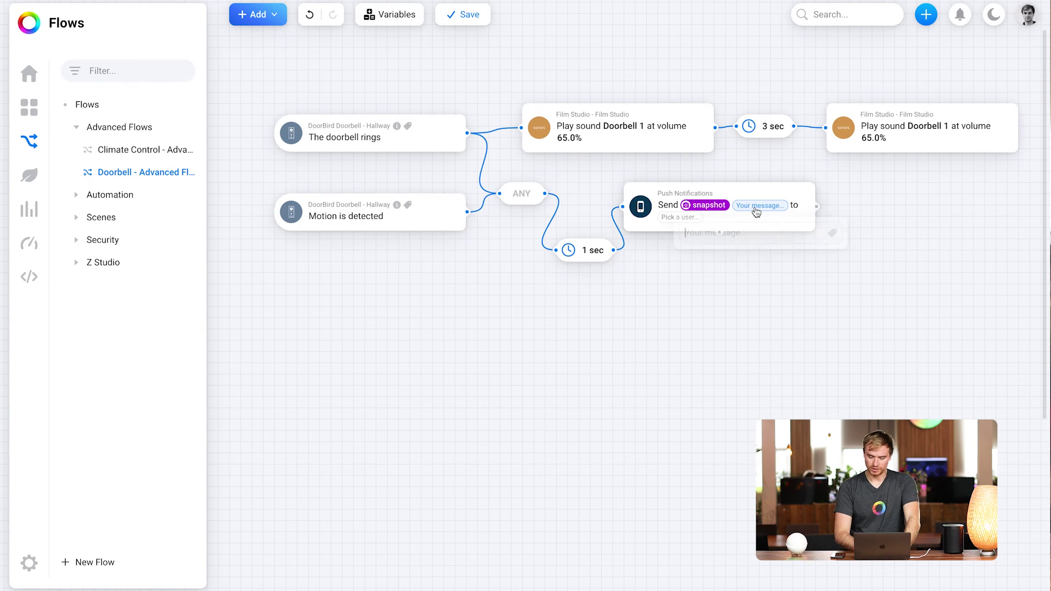
text(Someone is at the Door!)
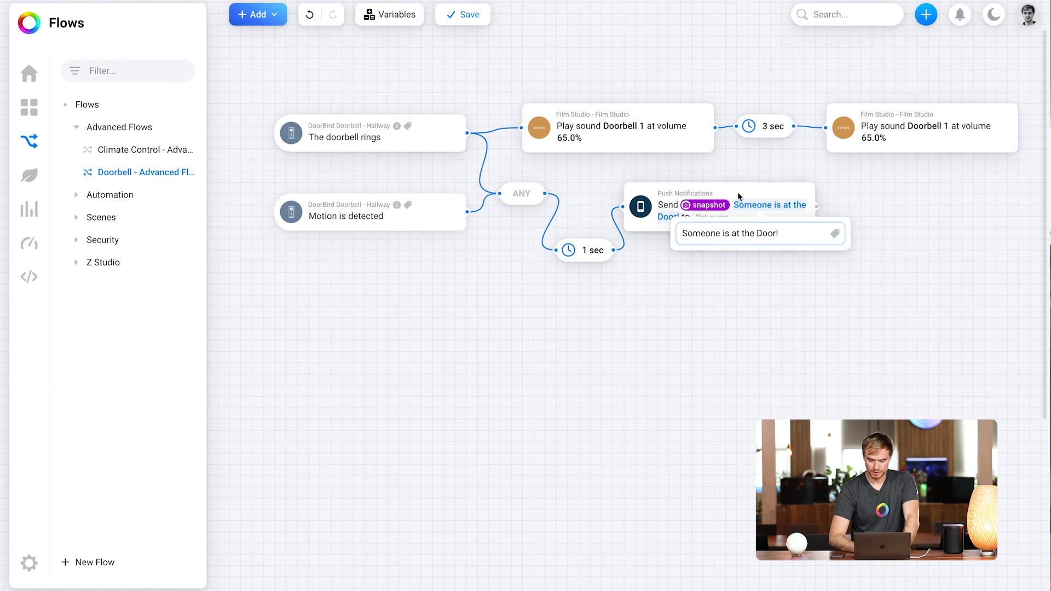
click(715, 217)
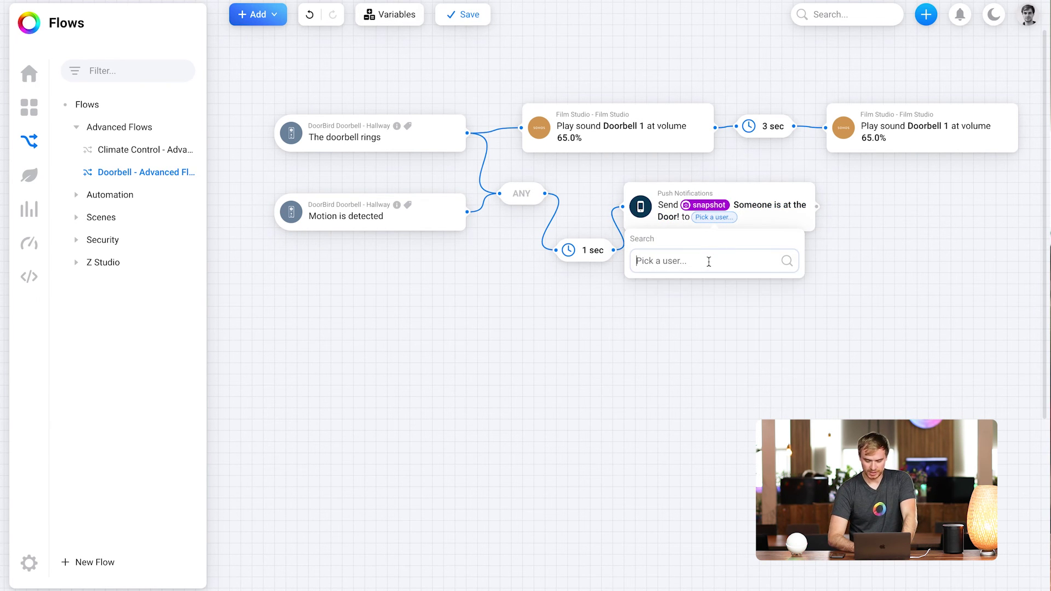
text(alex)
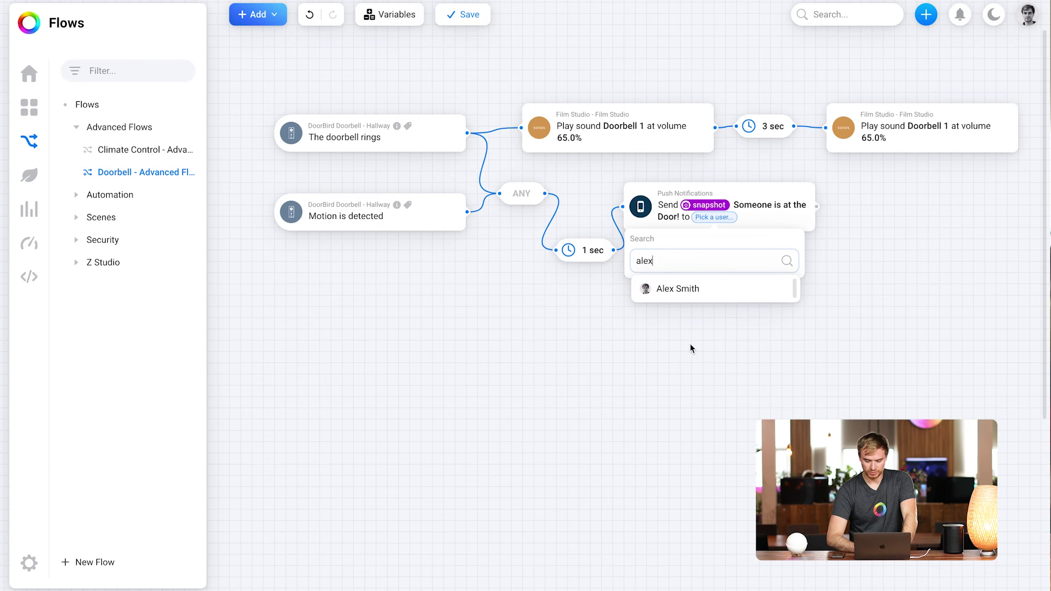
click(705, 295)
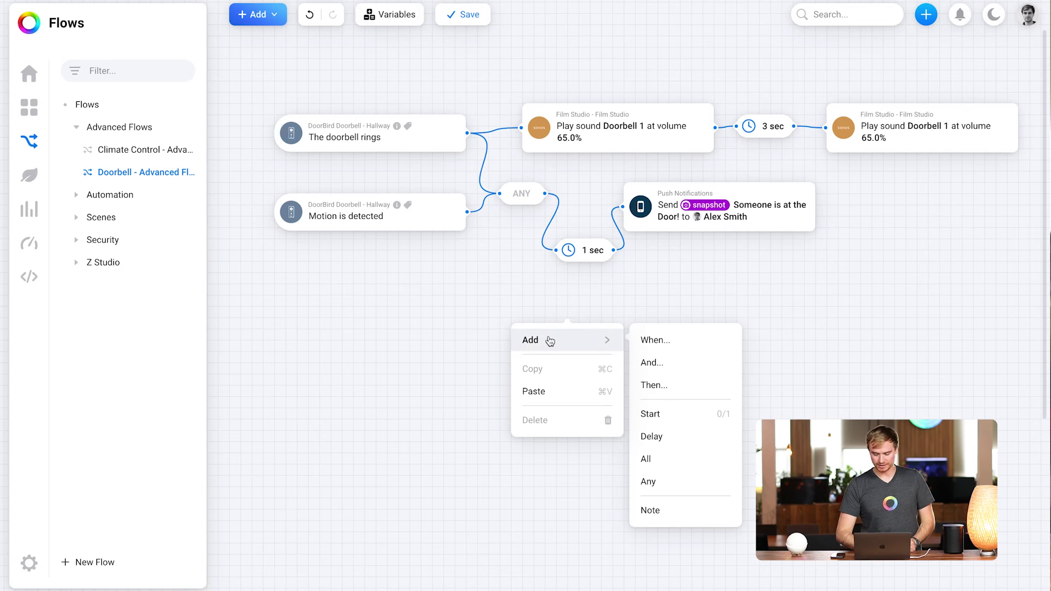
- Add a "Turn on" action for the Hue lightstrip outdoor in the Film Studio zone
click(659, 386)
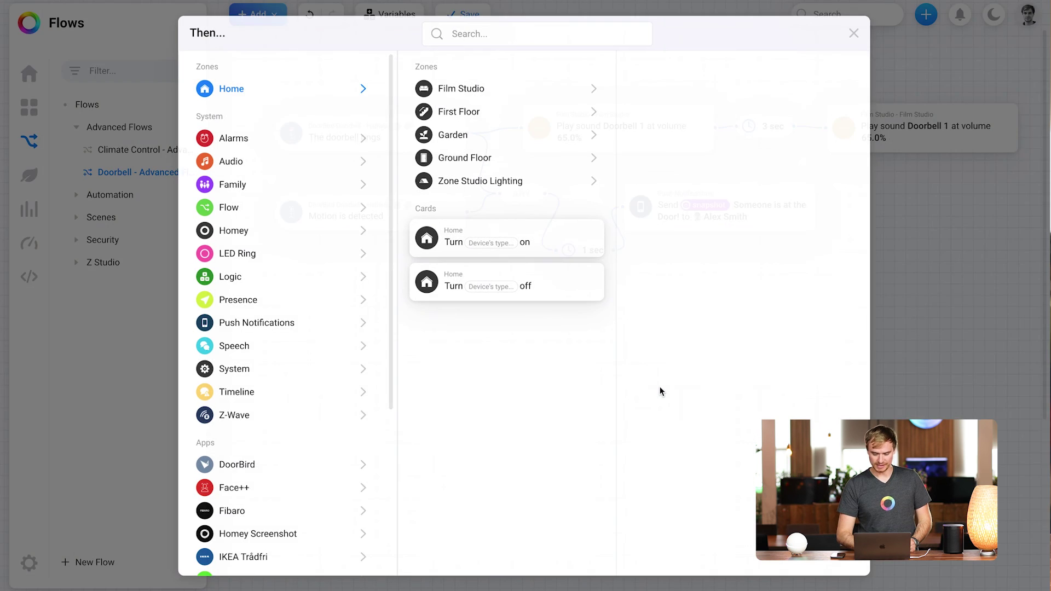
click(548, 94)
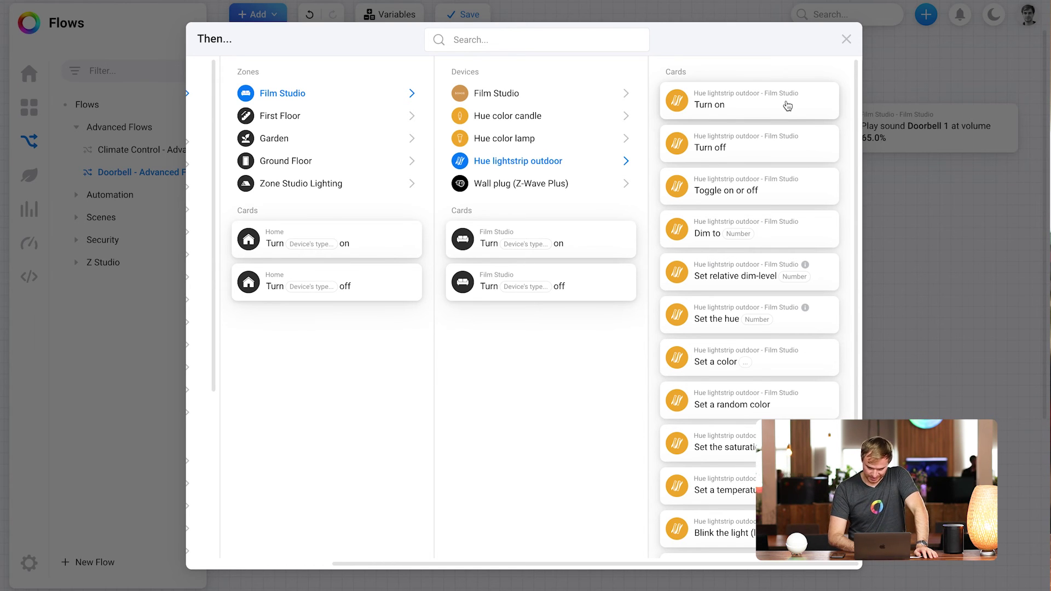
click(787, 106)
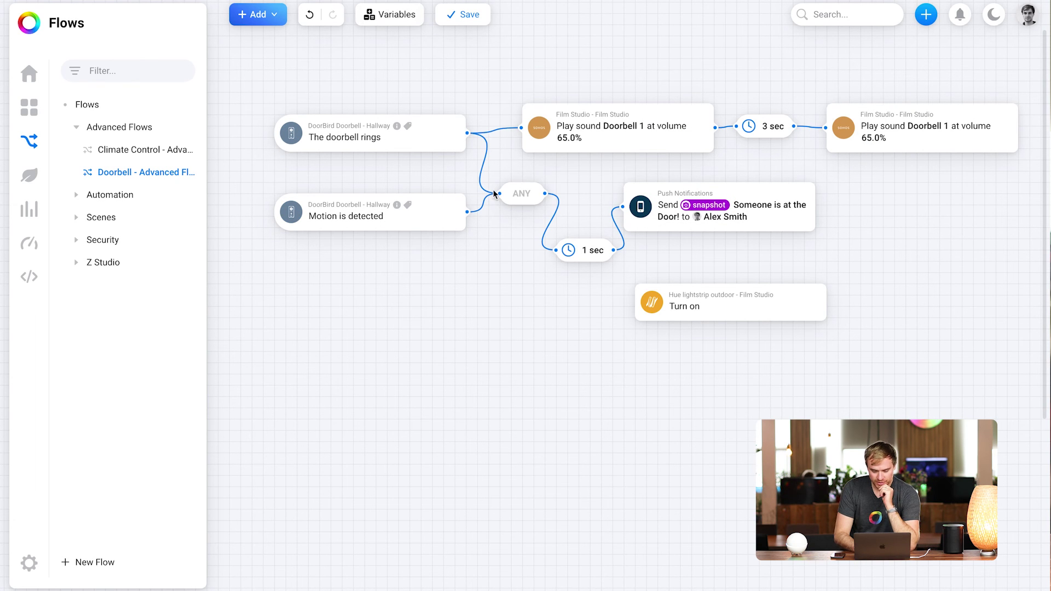
- Connect the Any card to the lightstrip's "Turn on" card and spread out the surrounding cards, lowering the motion trigger
click(544, 193)
drag(543, 193, 681, 337)
drag(436, 222, 426, 297)
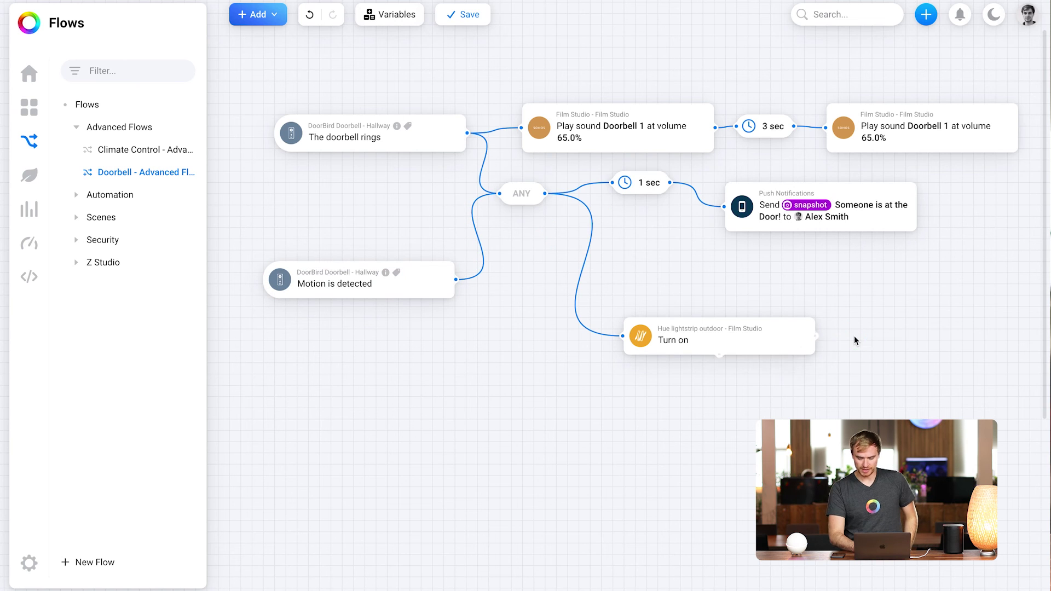
- Add a delay card beside the lightstrip's "Turn on" card and set it to 45 seconds
right_click(852, 341)
mouse_move(852, 368)
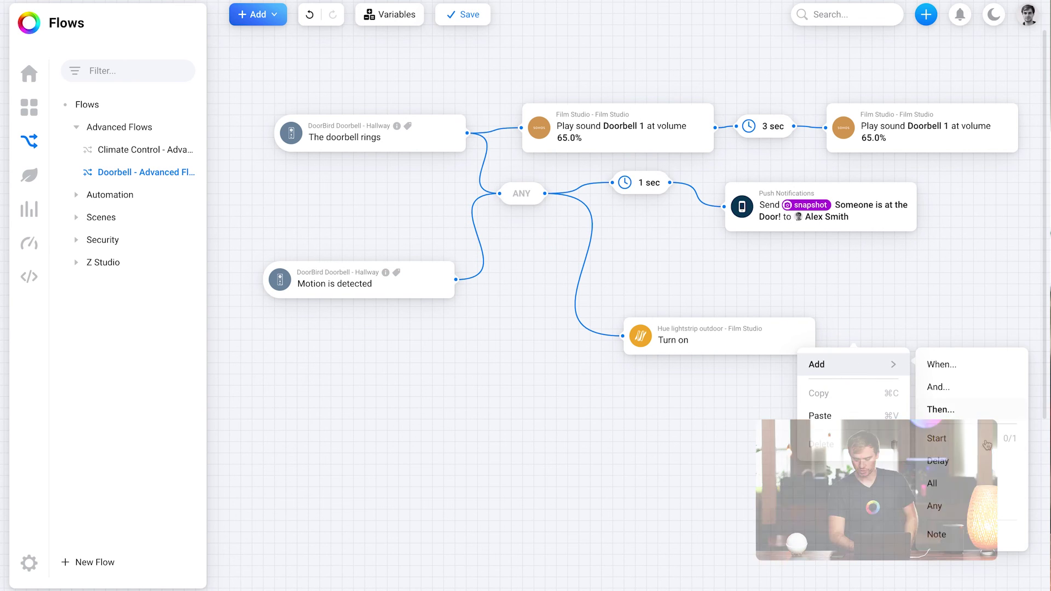
click(961, 460)
drag(961, 454, 881, 331)
click(882, 329)
text(35)
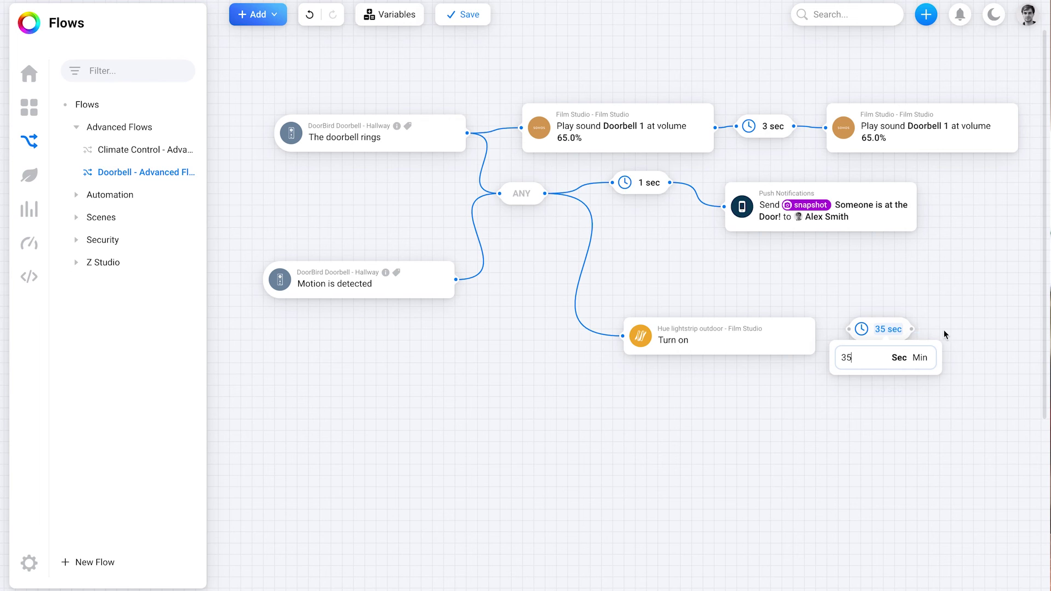
key(BackSpace)
key(BackSpace)
text(45)
click(967, 331)
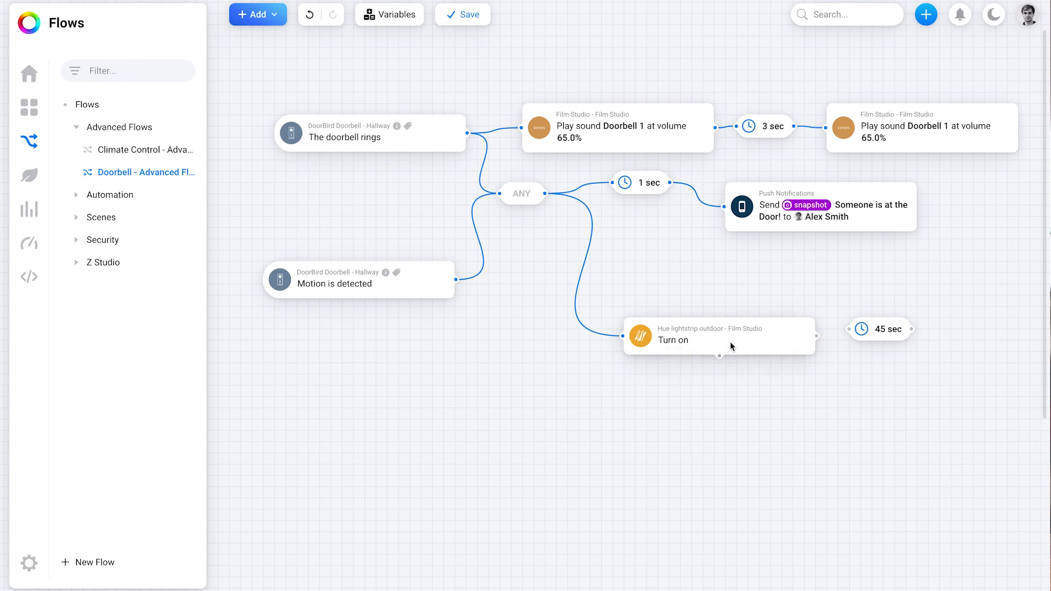
- Duplicate the lightstrip's "Turn on" card below the original and replace the copy with the "Turn off" action
right_click(730, 345)
click(730, 421)
drag(762, 356, 763, 403)
right_click(763, 399)
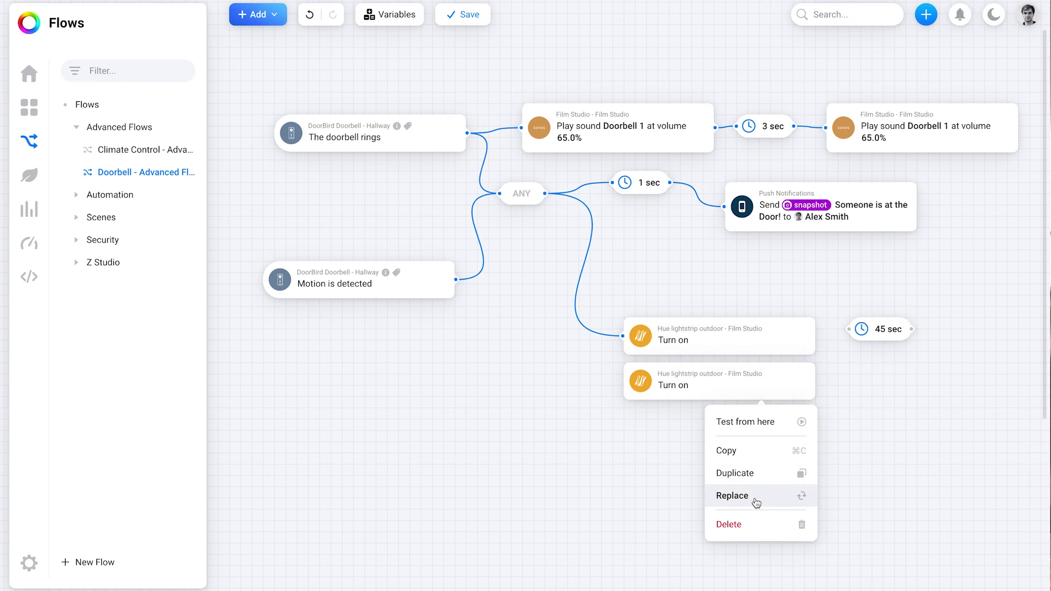
click(758, 497)
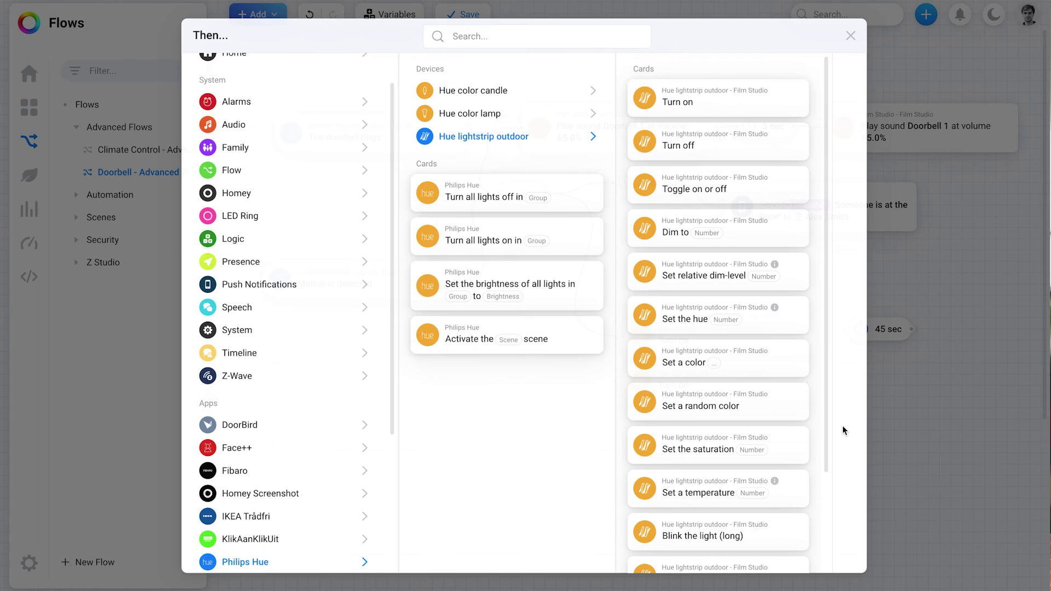
click(778, 151)
- Connect "Turn on" through the 45-second delay to "Turn off" and move the "Turn off" card slightly lower
drag(818, 336, 624, 382)
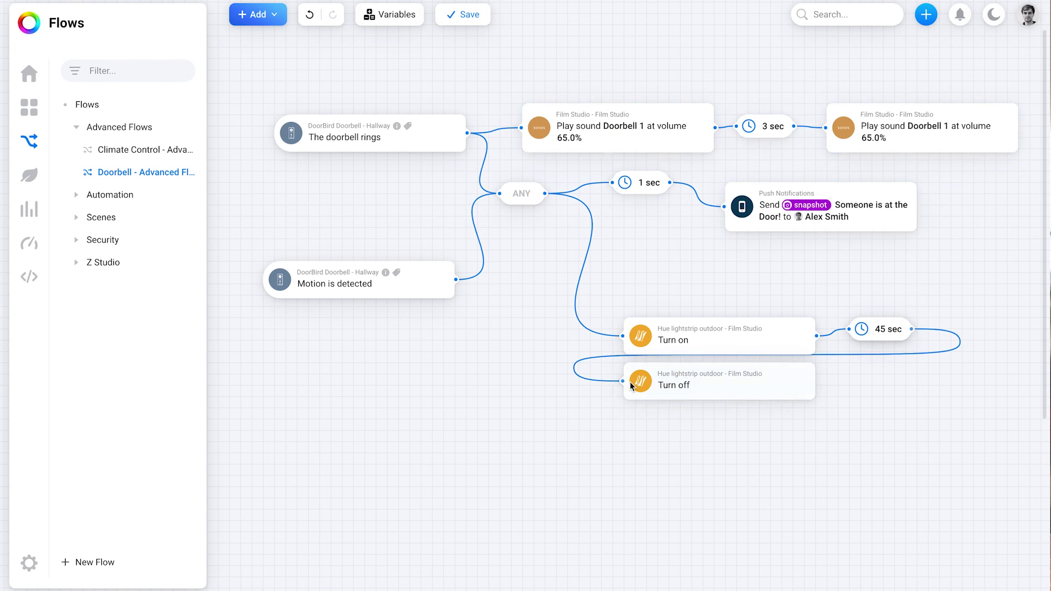
drag(779, 404, 778, 428)
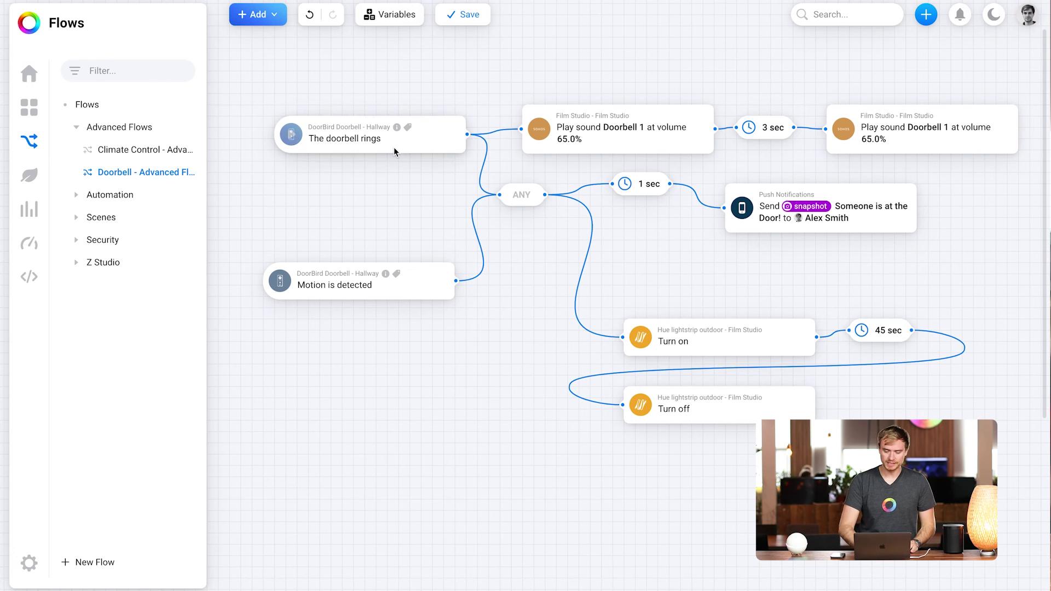
- Test the flow starting from the "The doorbell rings" trigger
click(394, 149)
click(393, 178)
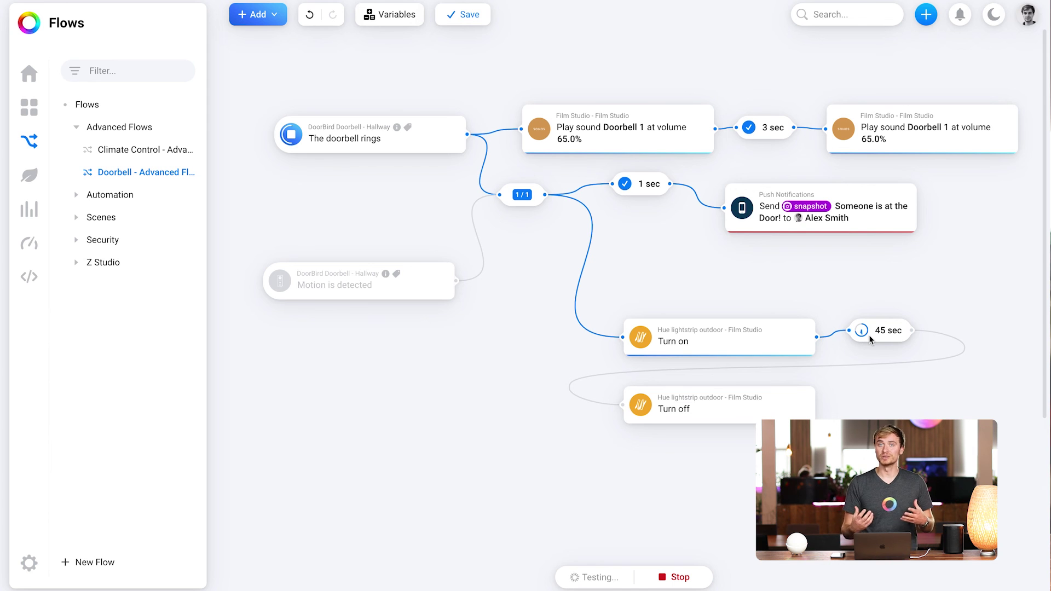
- Replace the push notification's image with the DoorBird Doorbell "Live Snapshot" tag
mouse_move(835, 231)
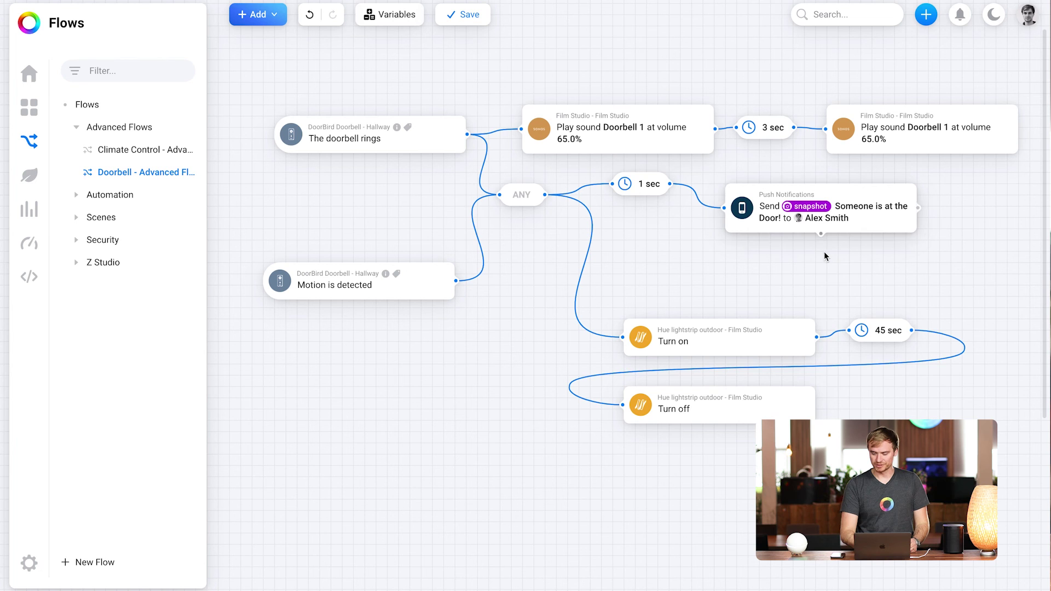
right_click(825, 259)
mouse_move(822, 282)
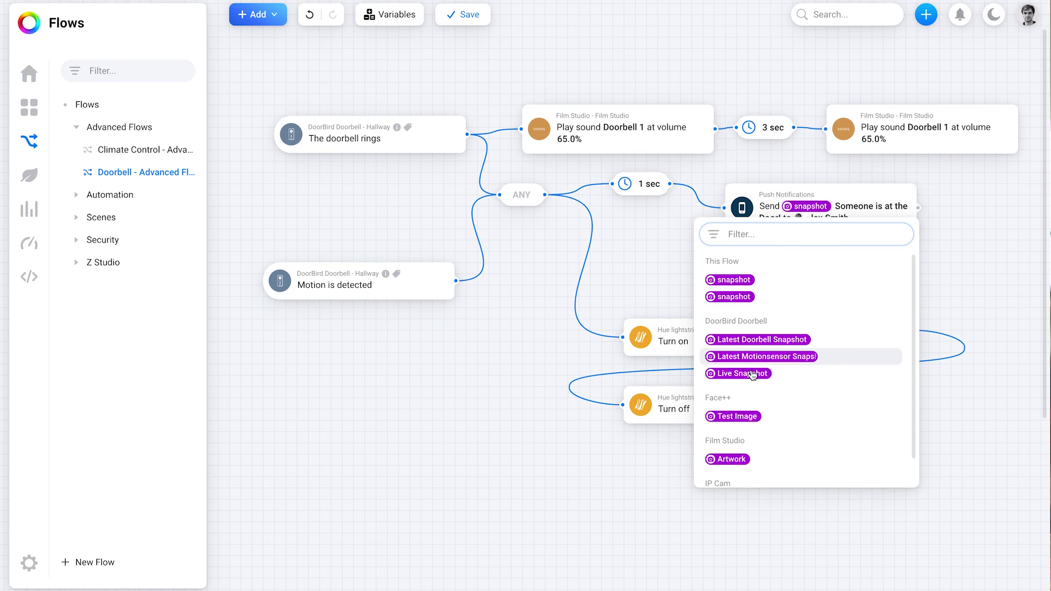
click(753, 374)
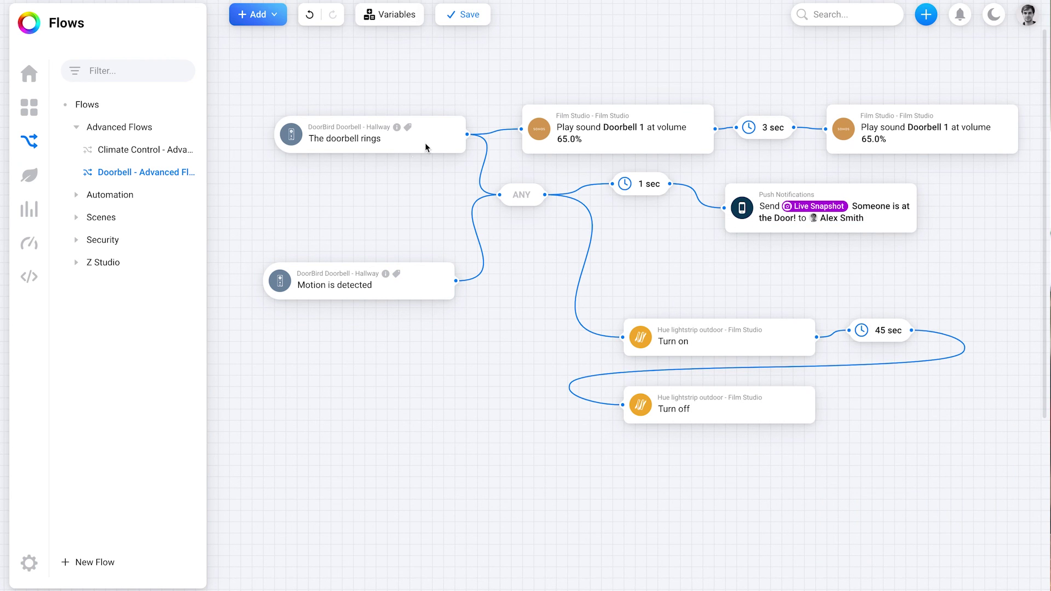
- Rerun the test from the "The doorbell rings" trigger with the updated notification image
right_click(421, 153)
click(443, 174)
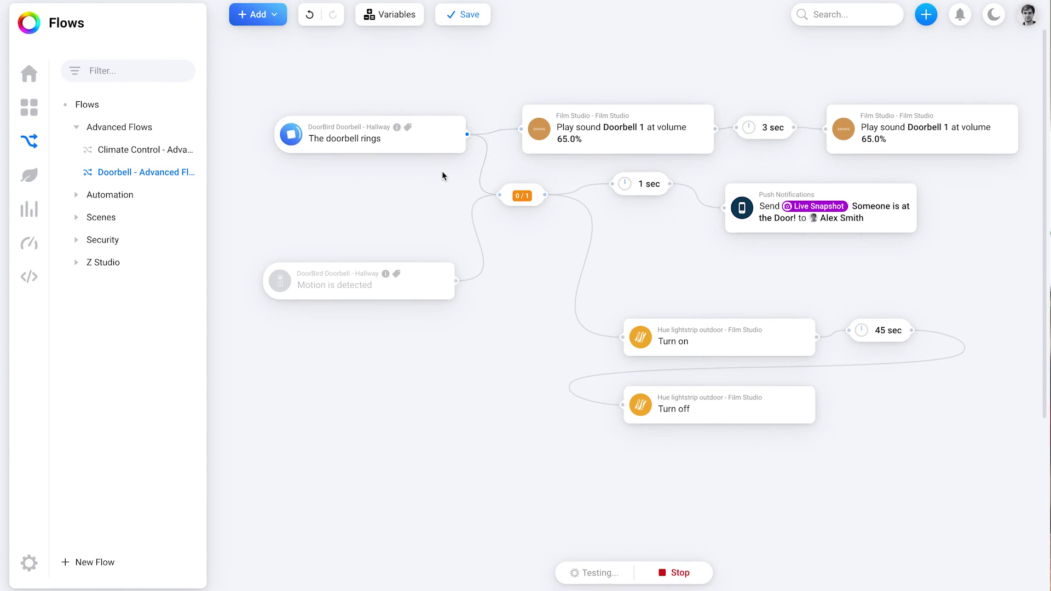